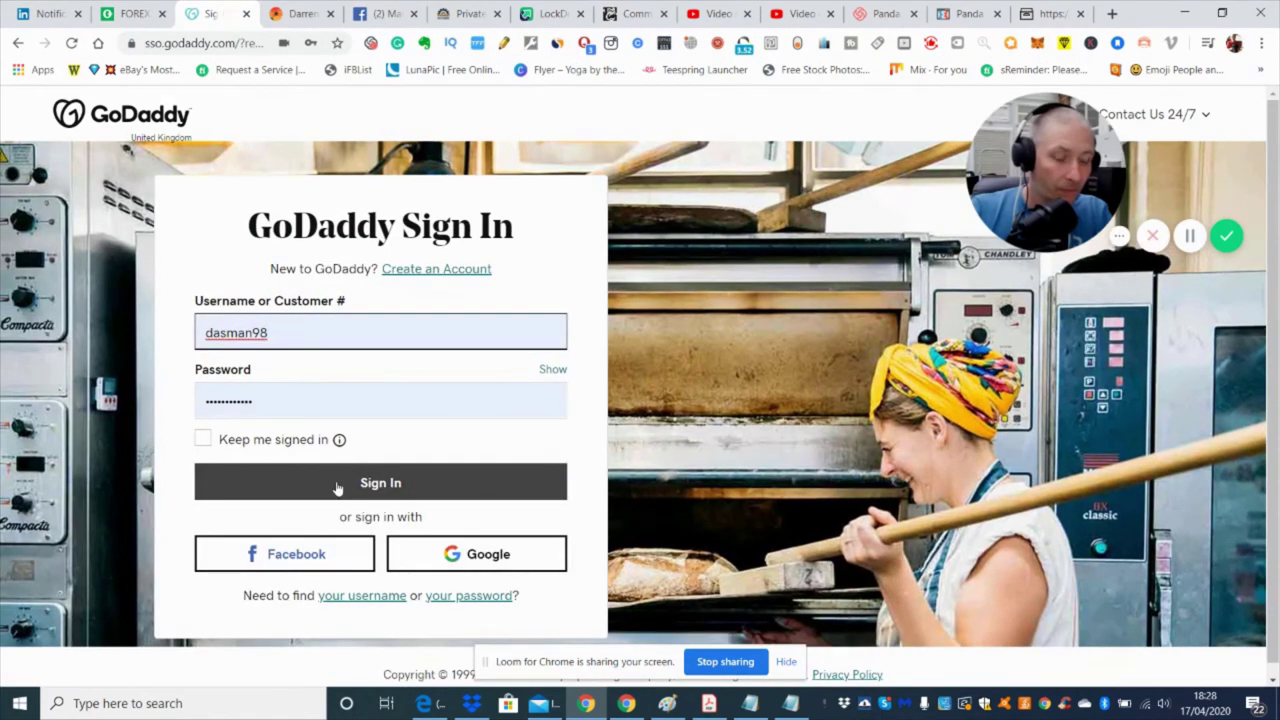
- Sign in to the GoDaddy hosting account and open the public_html folder of darrenspassiveincome.com in the File Manager
click(337, 488)
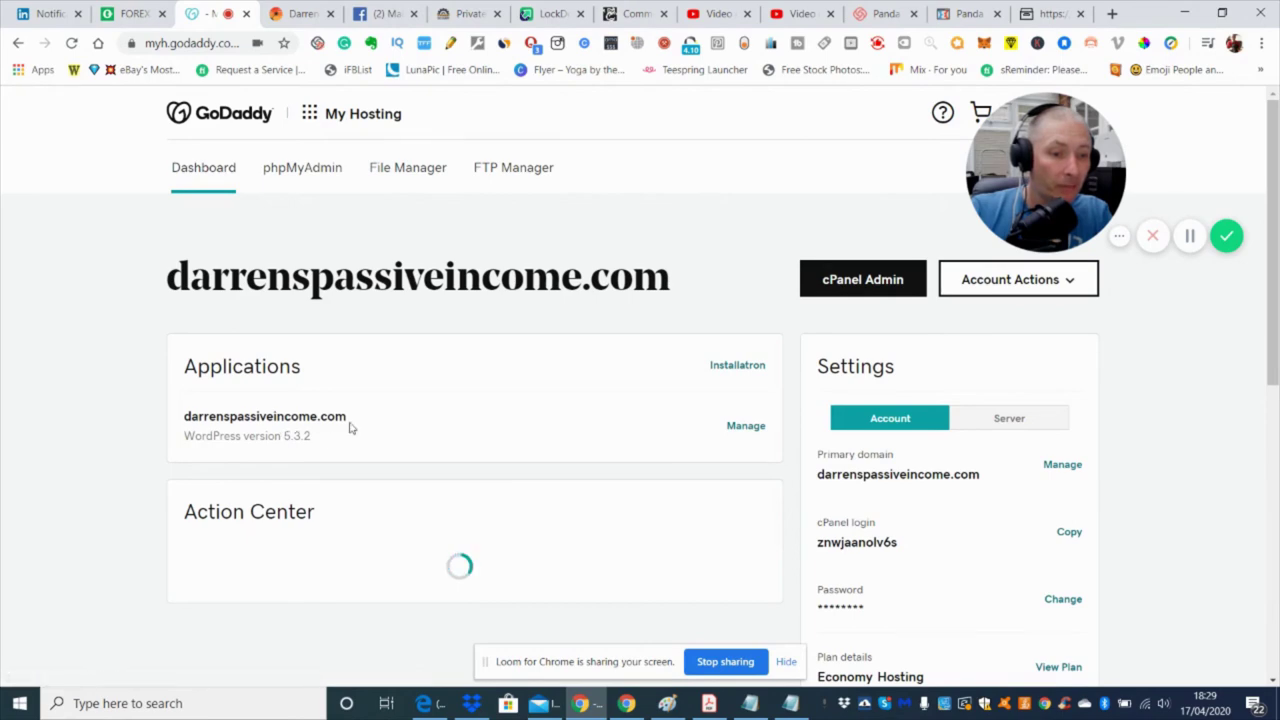
click(296, 14)
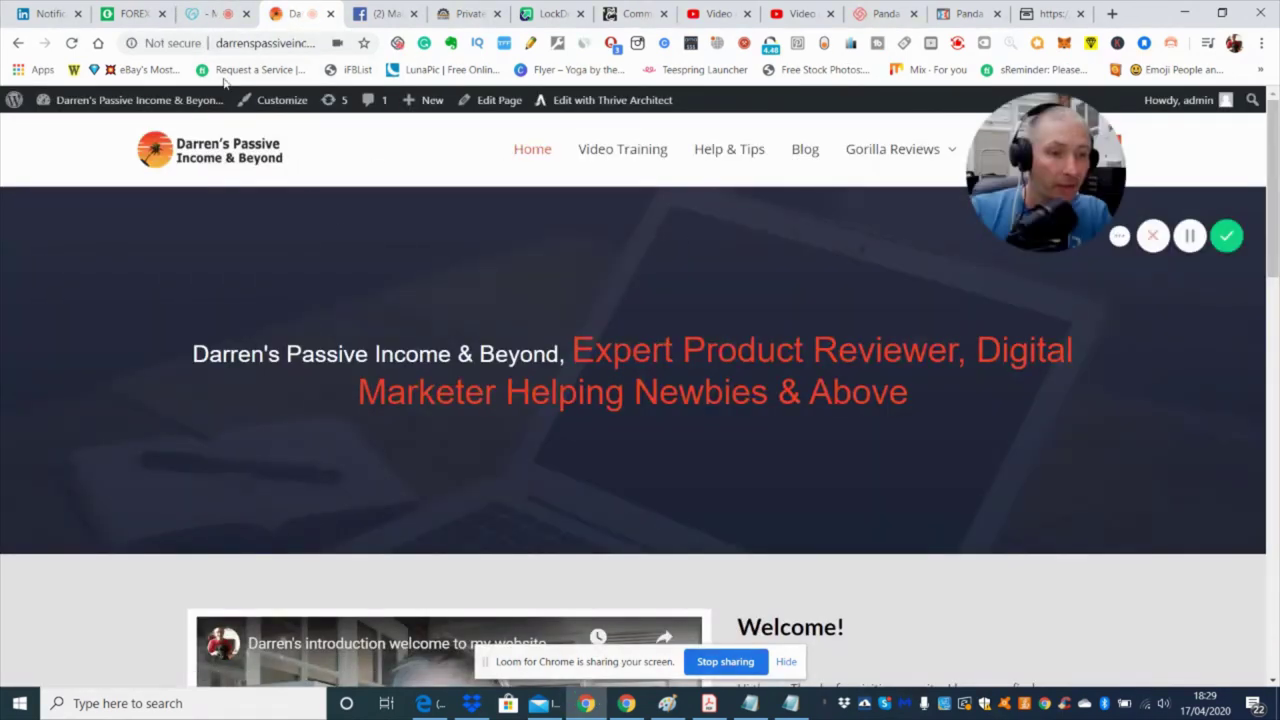
mouse_move(903, 157)
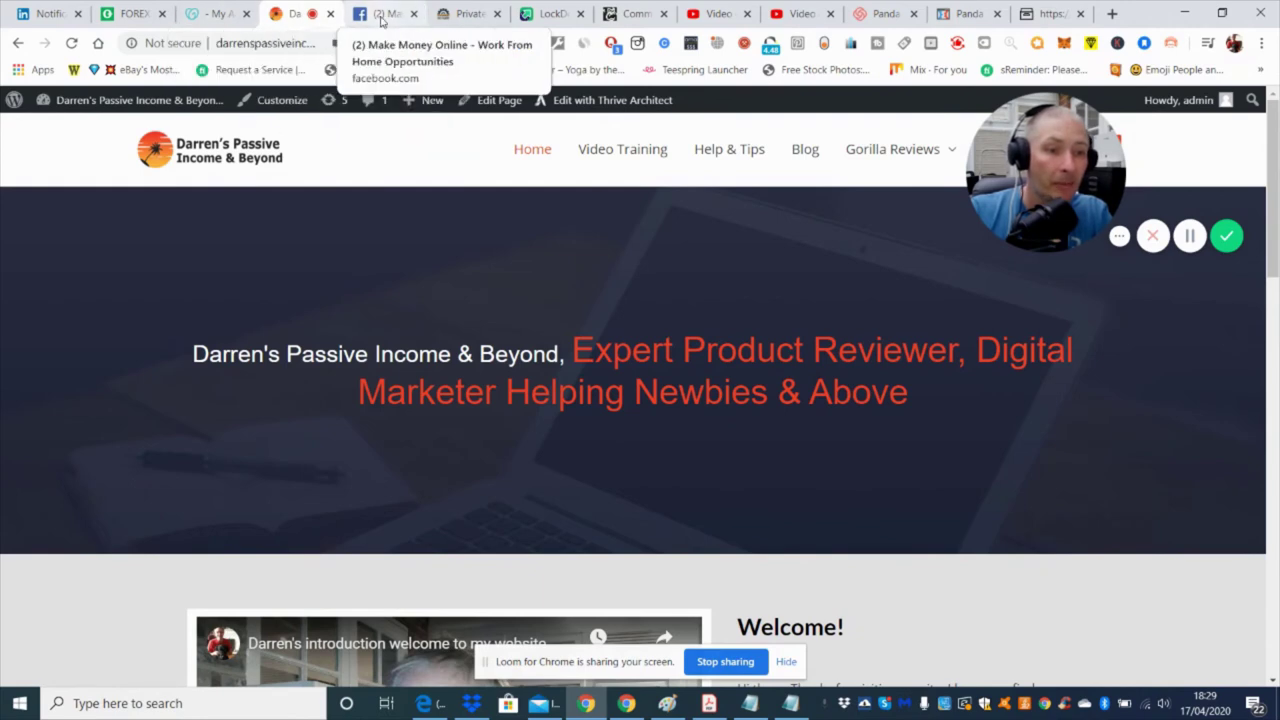
click(212, 13)
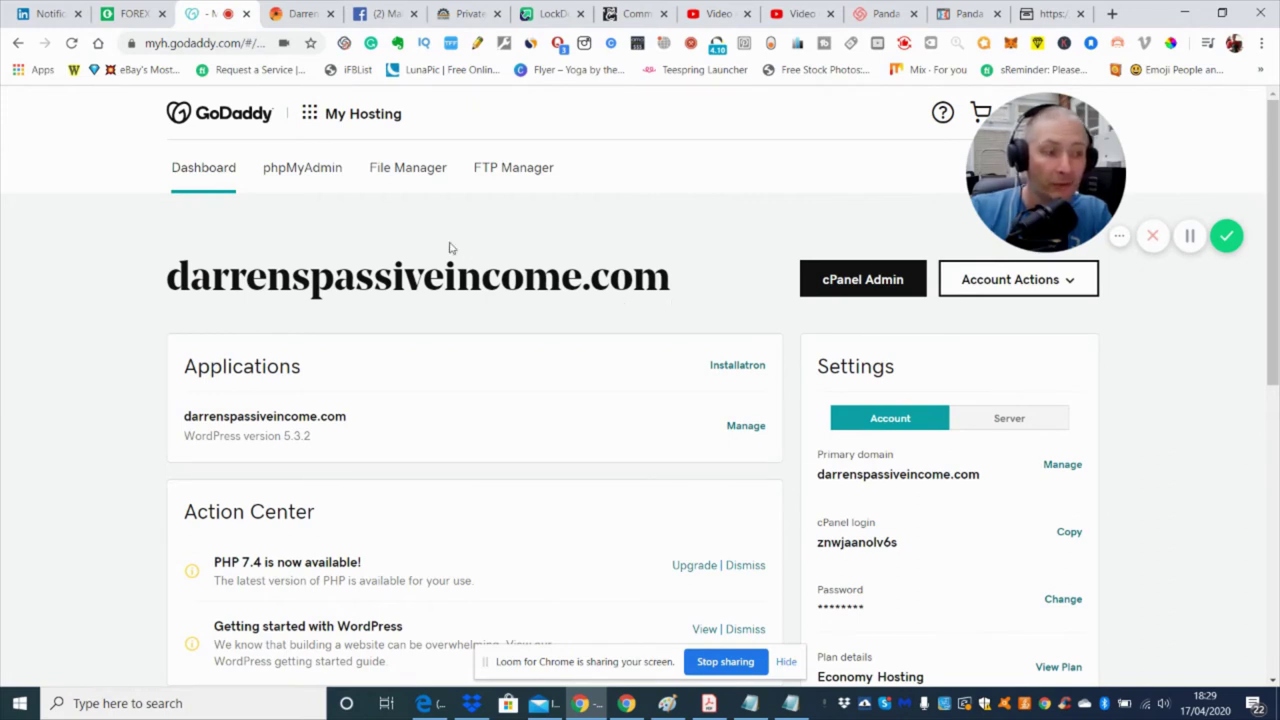
click(408, 170)
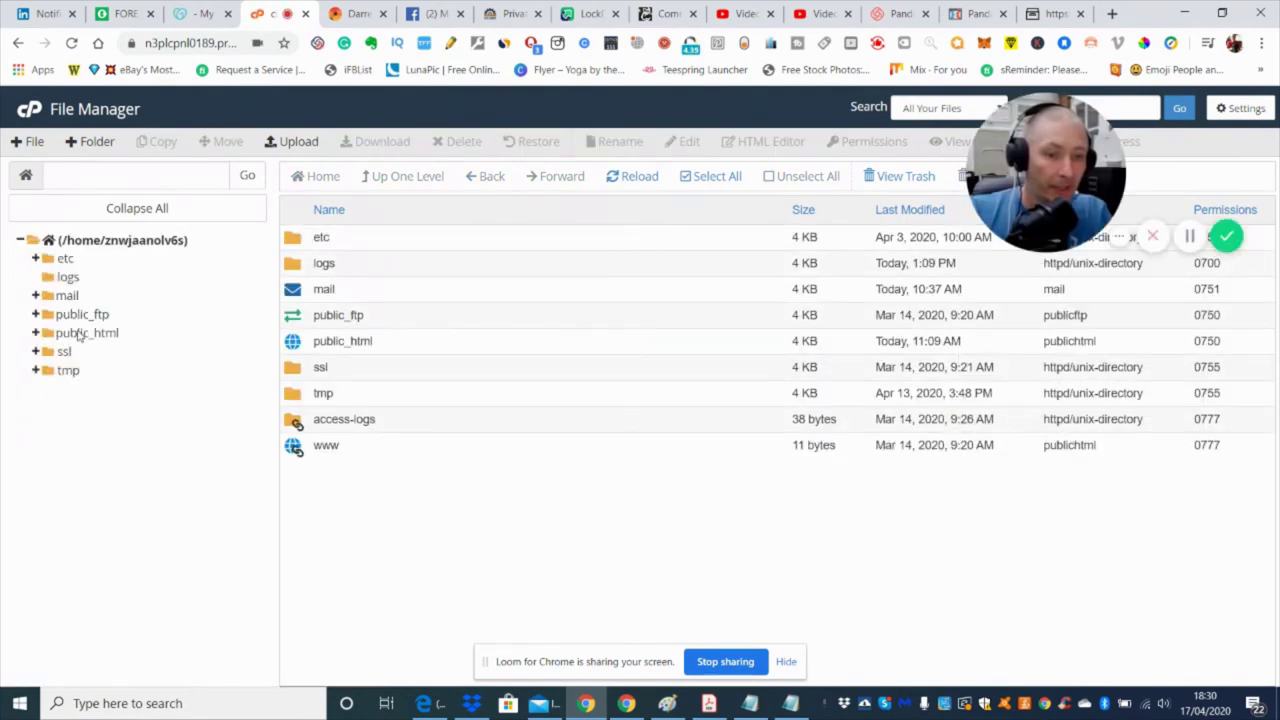
click(79, 335)
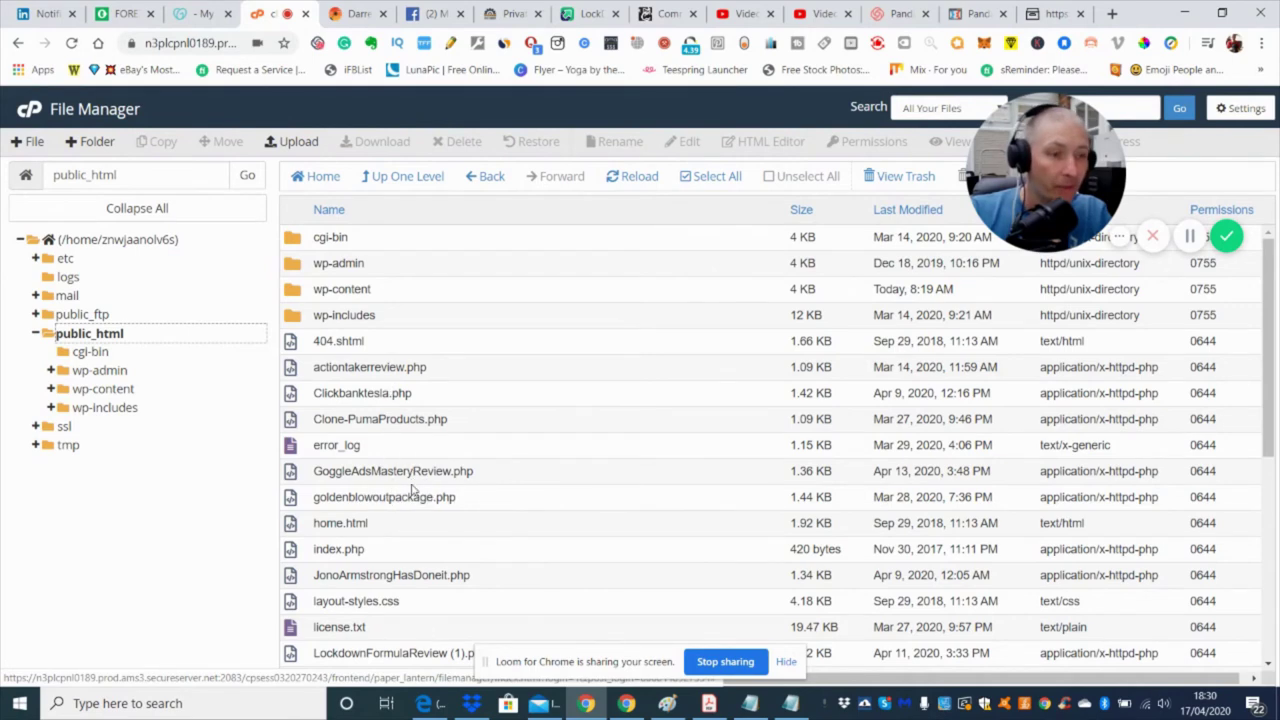
- Download the bonus page from Commission Gorilla as PandaPayment101.php and upload that file to the site's public_html folder
click(668, 14)
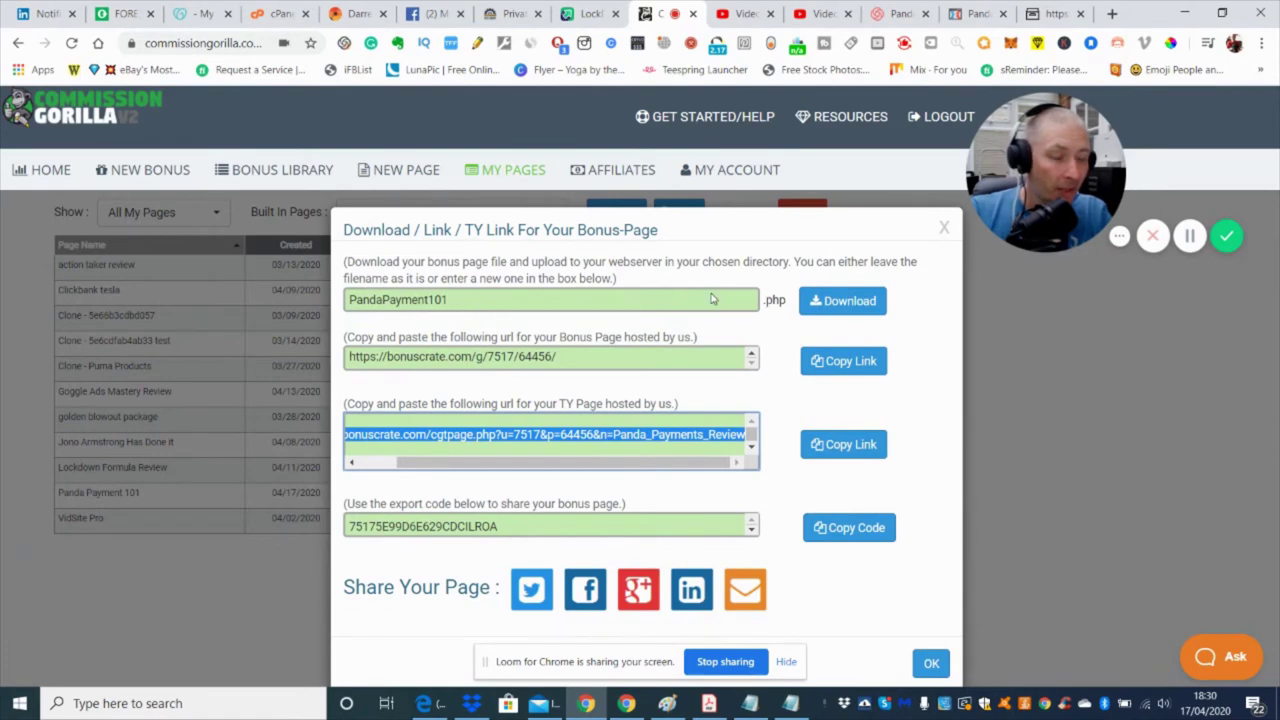
click(842, 304)
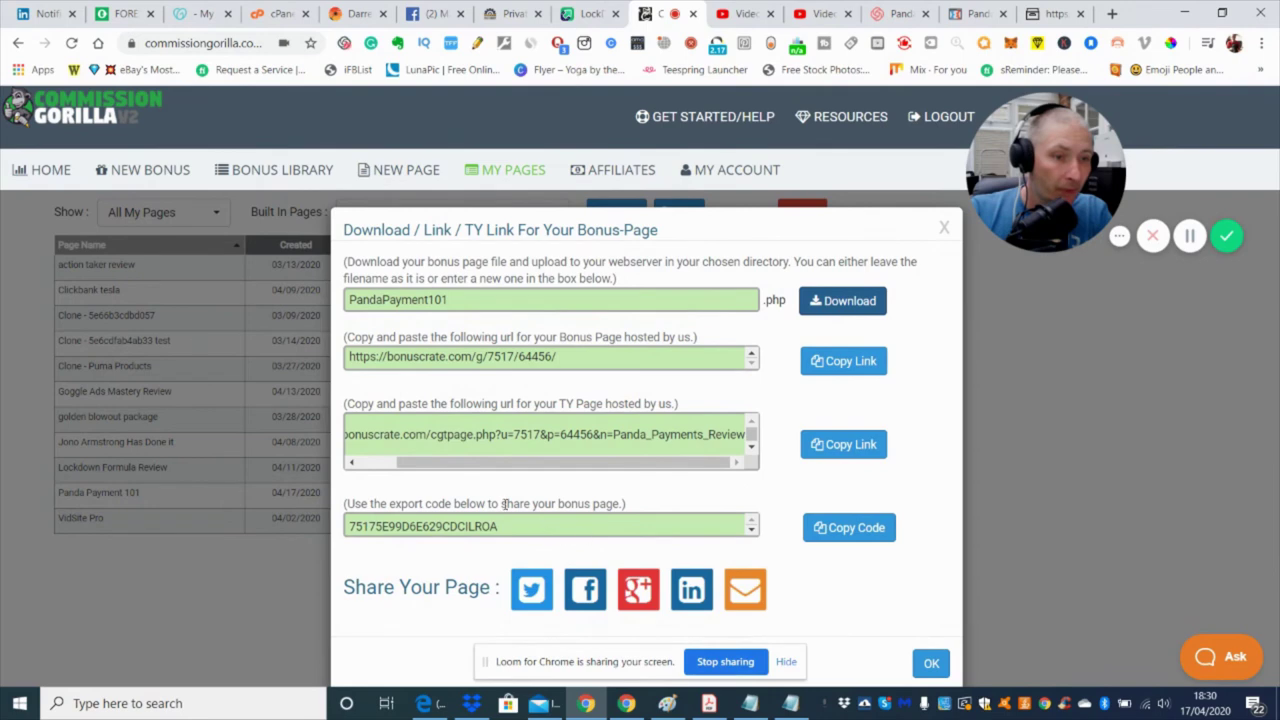
click(272, 14)
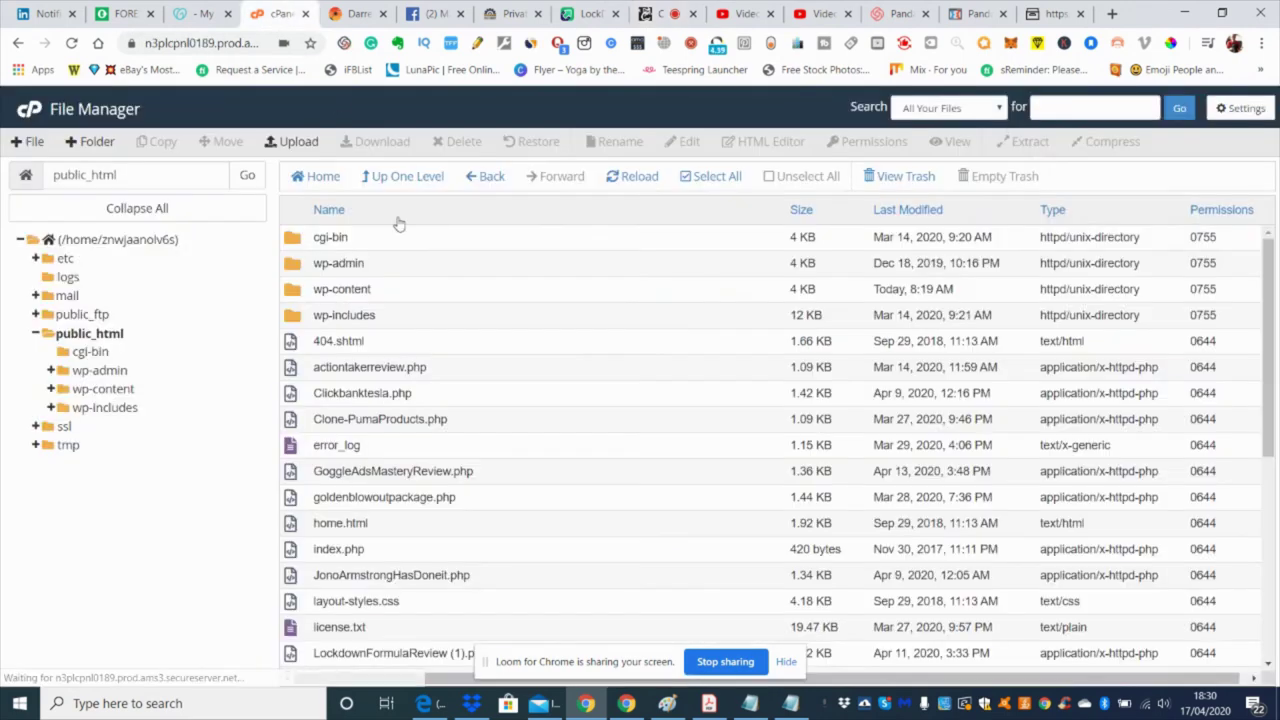
click(297, 143)
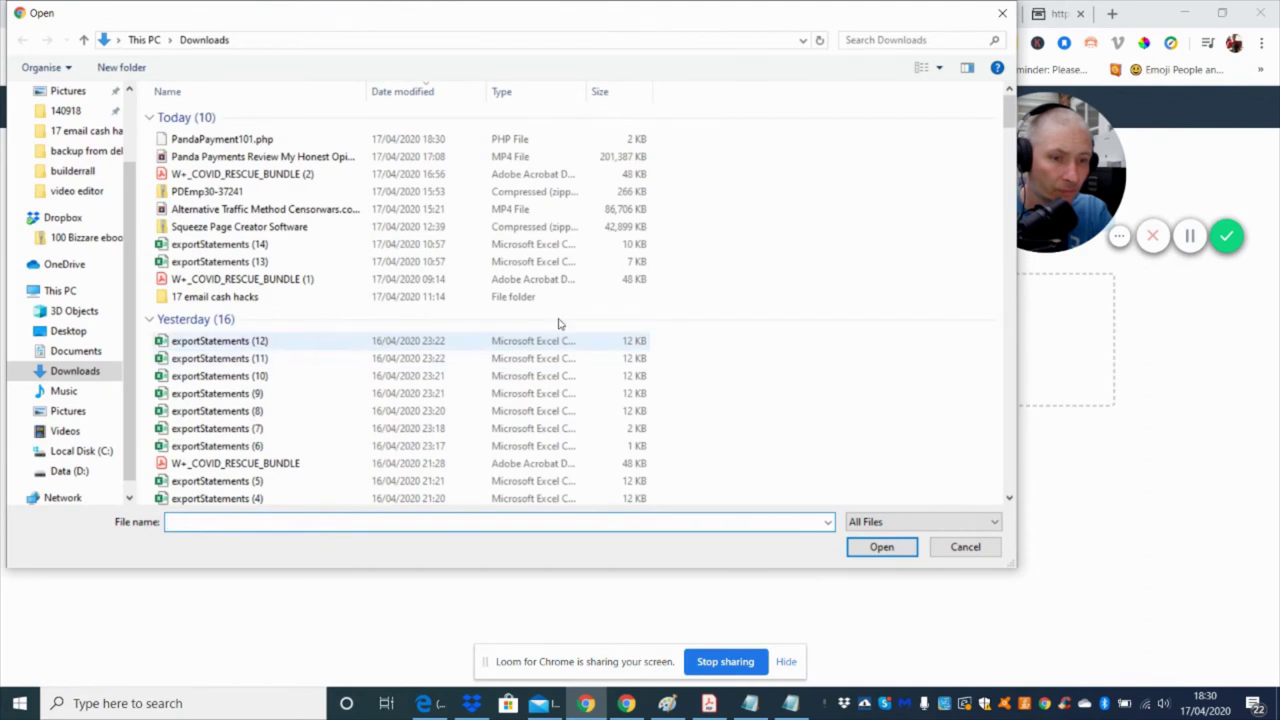
click(226, 146)
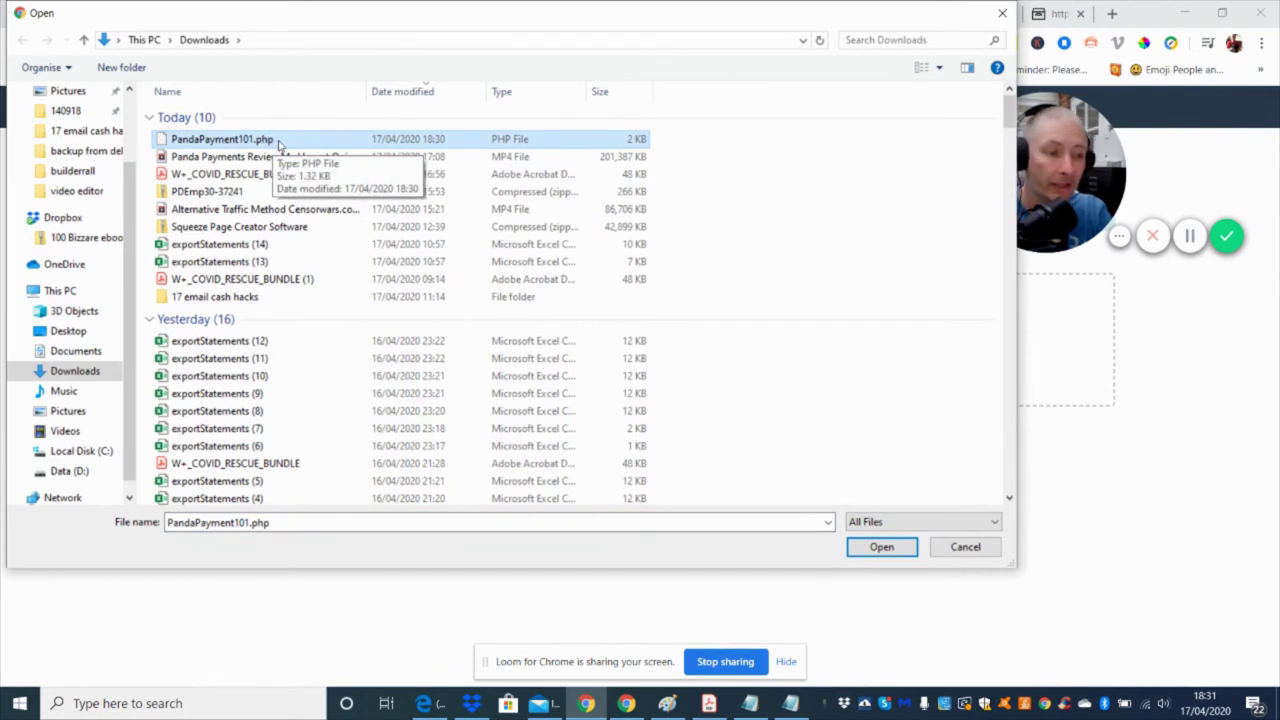
click(881, 547)
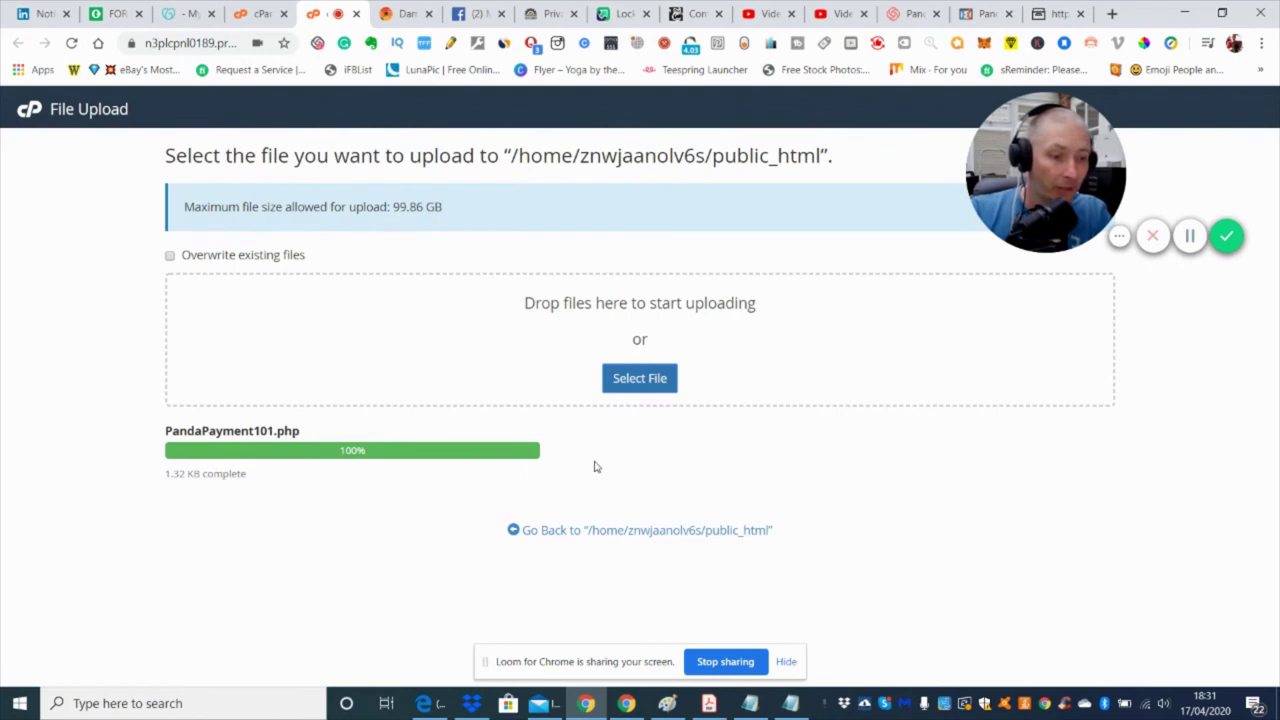
click(545, 537)
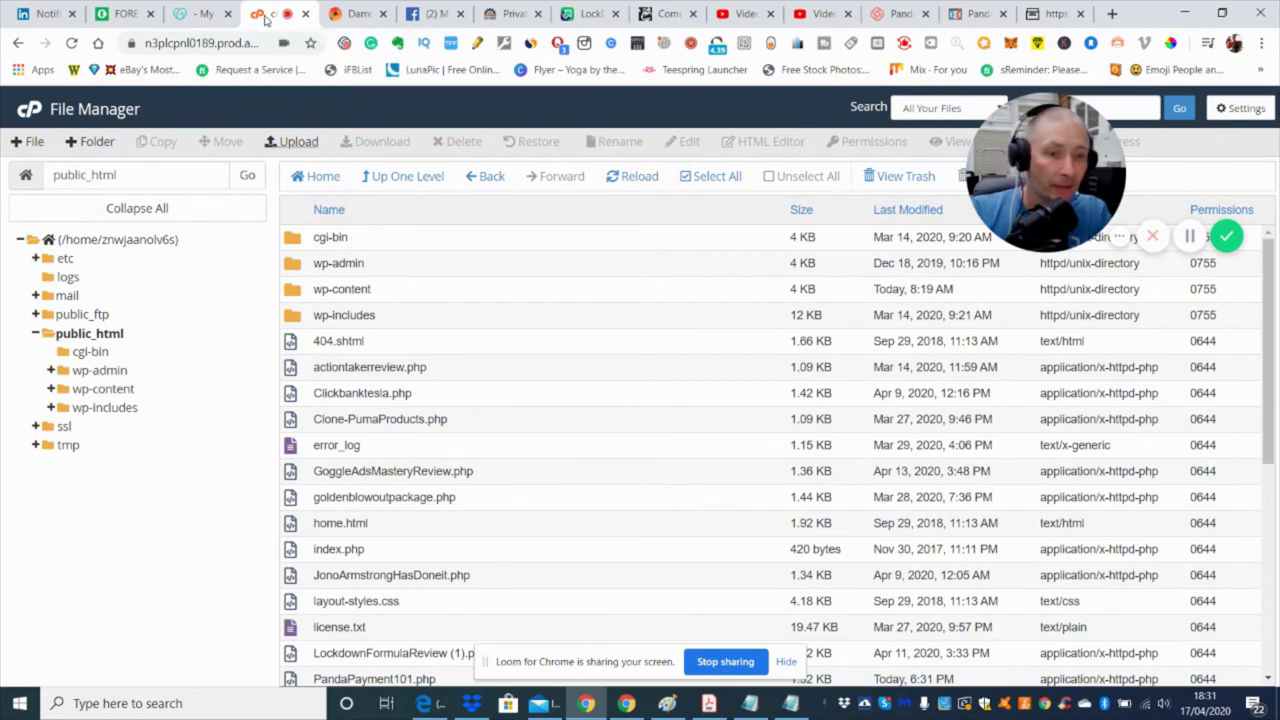
- Try to open the WordPress dashboard from the site's home page, declining the BT Parental Controls offer
click(345, 14)
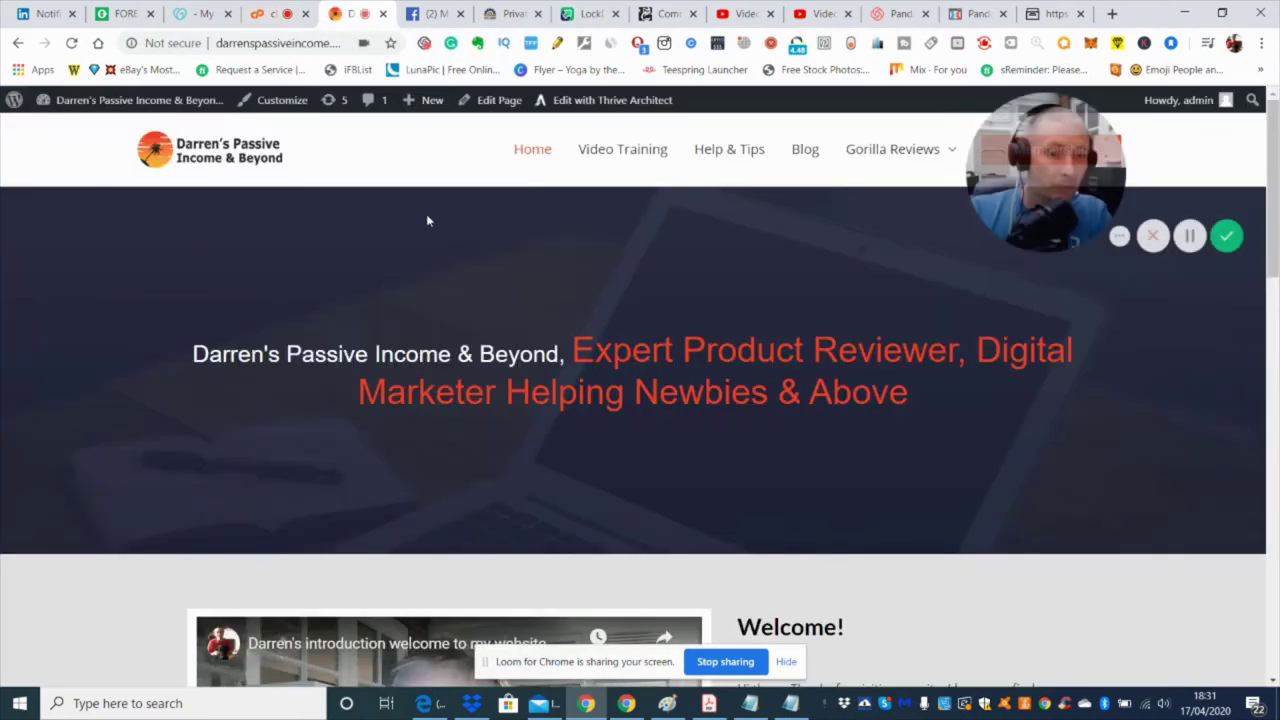
mouse_move(84, 106)
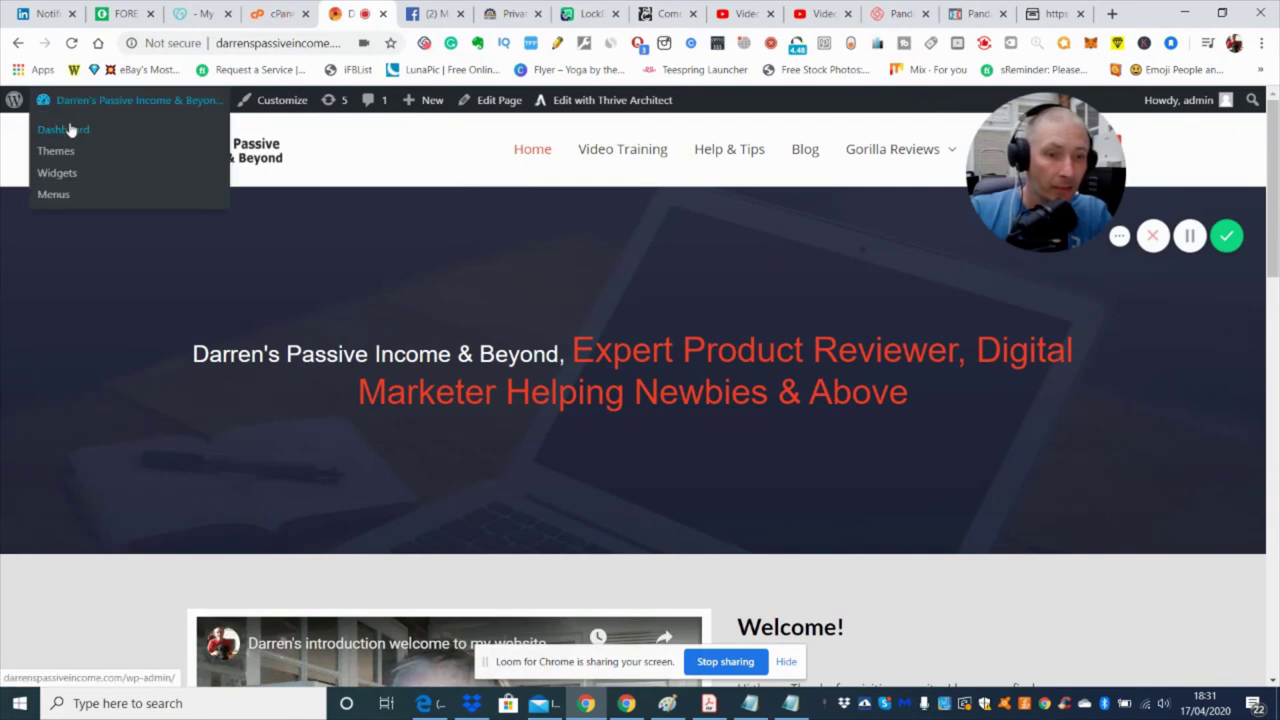
click(72, 130)
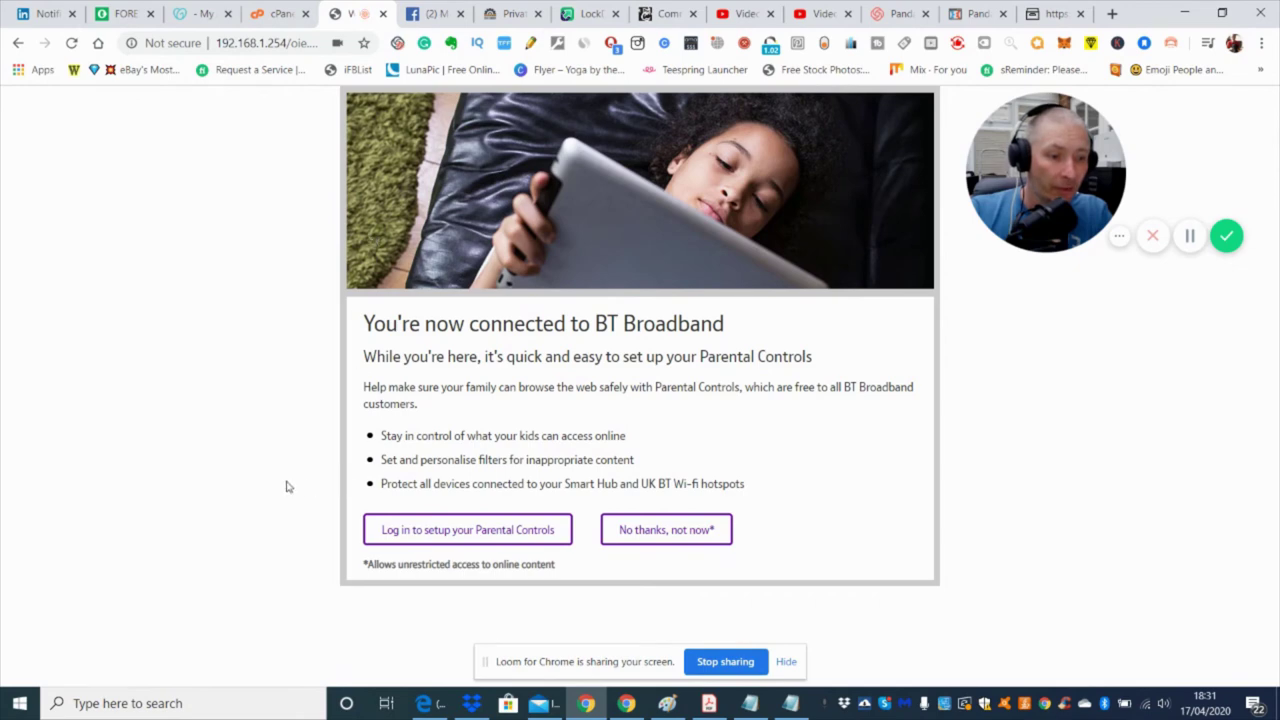
click(690, 533)
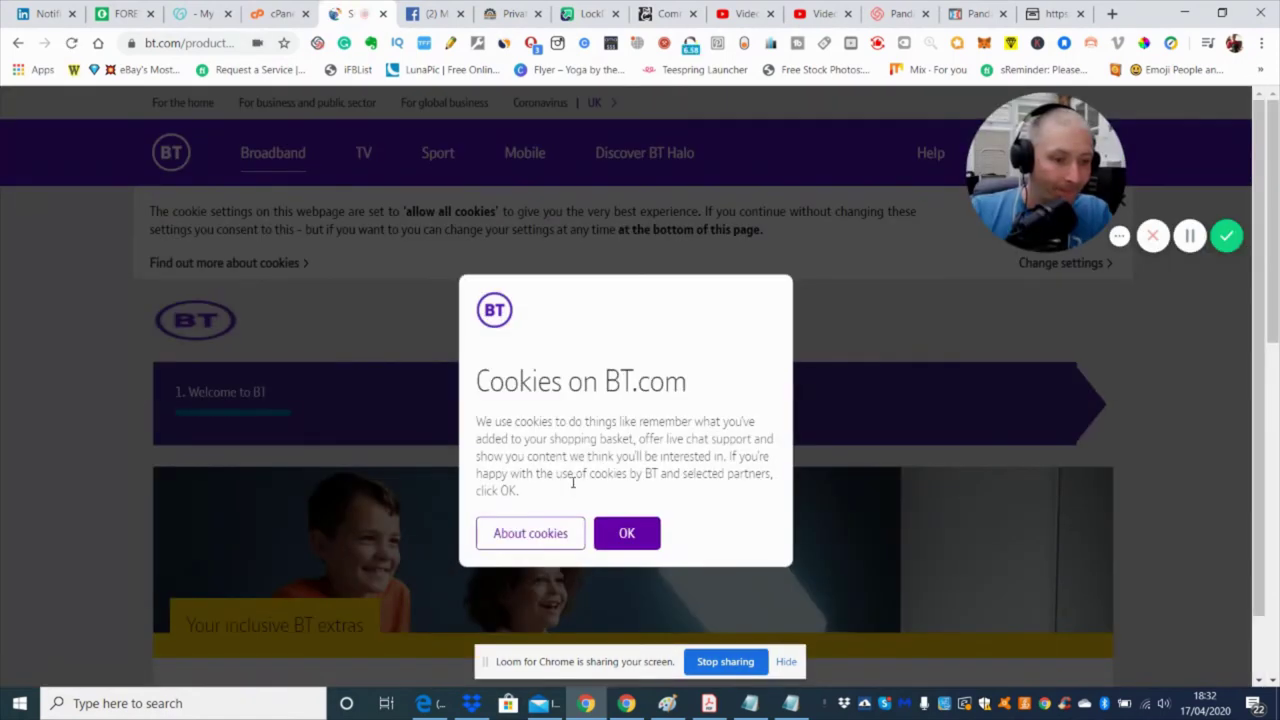
click(614, 531)
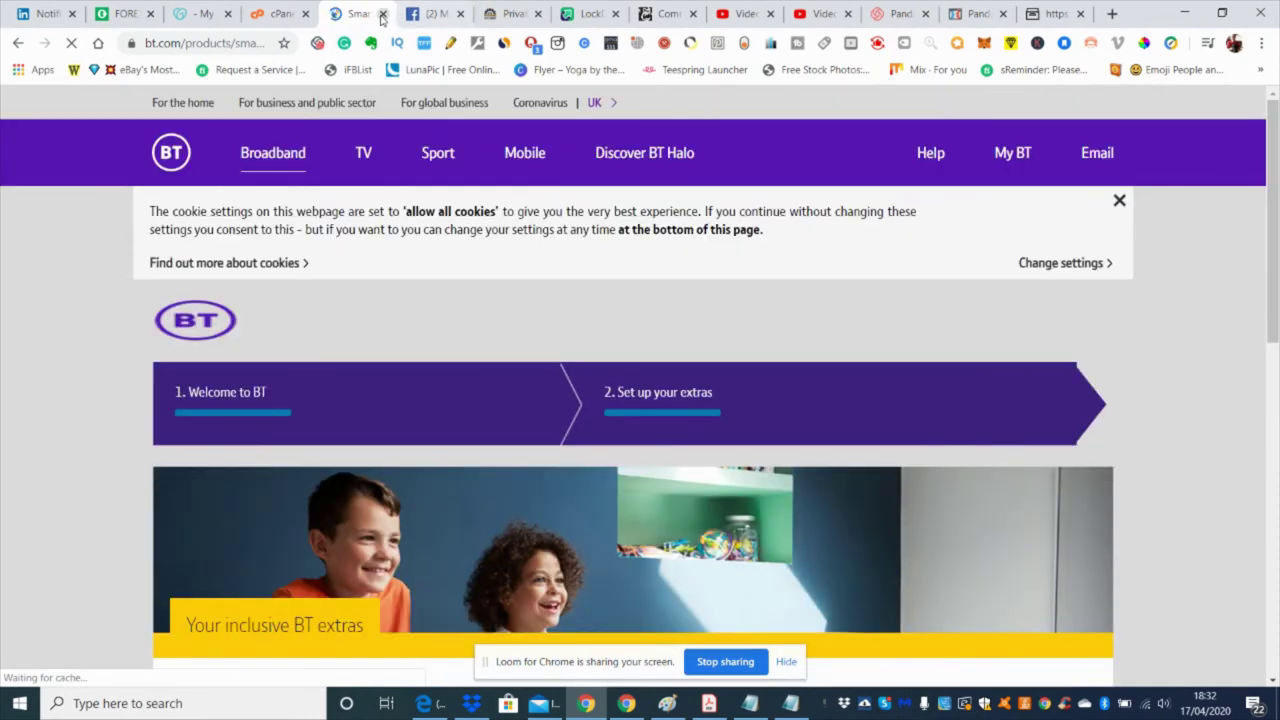
key(ctrl+w)
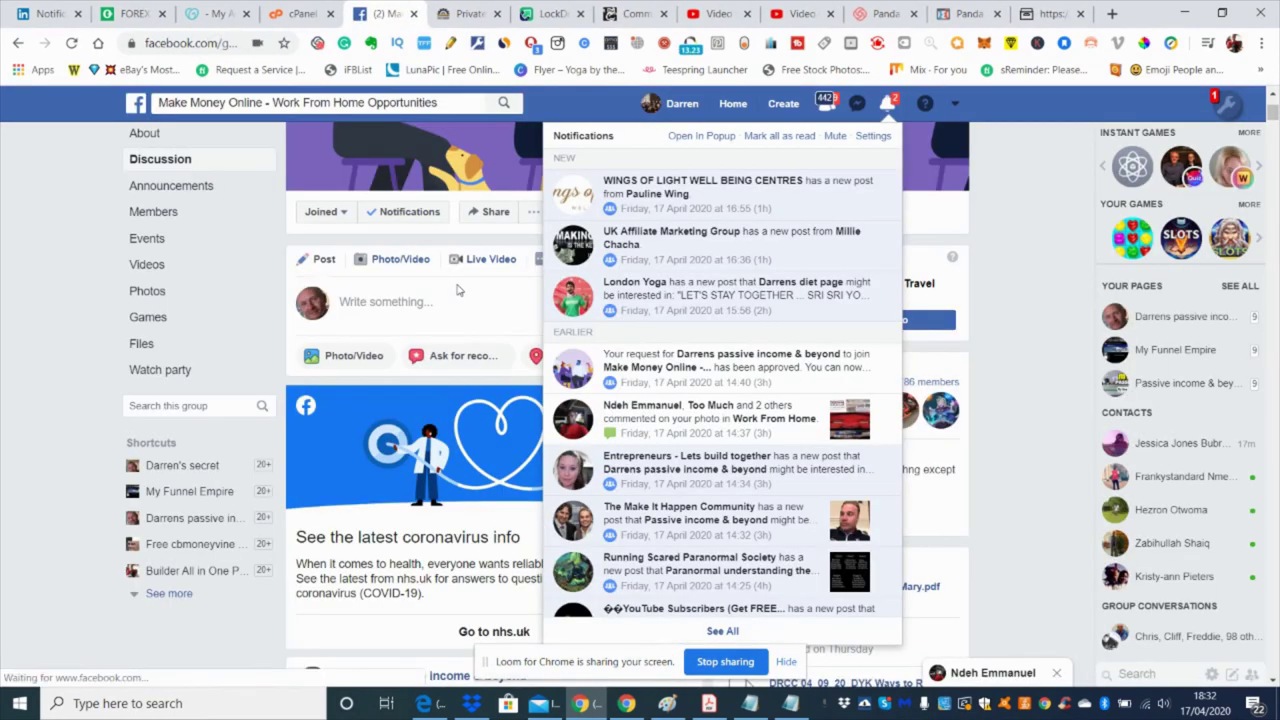
- Return to the cPanel File Manager, leave the public_html folder and close the File Manager
click(300, 14)
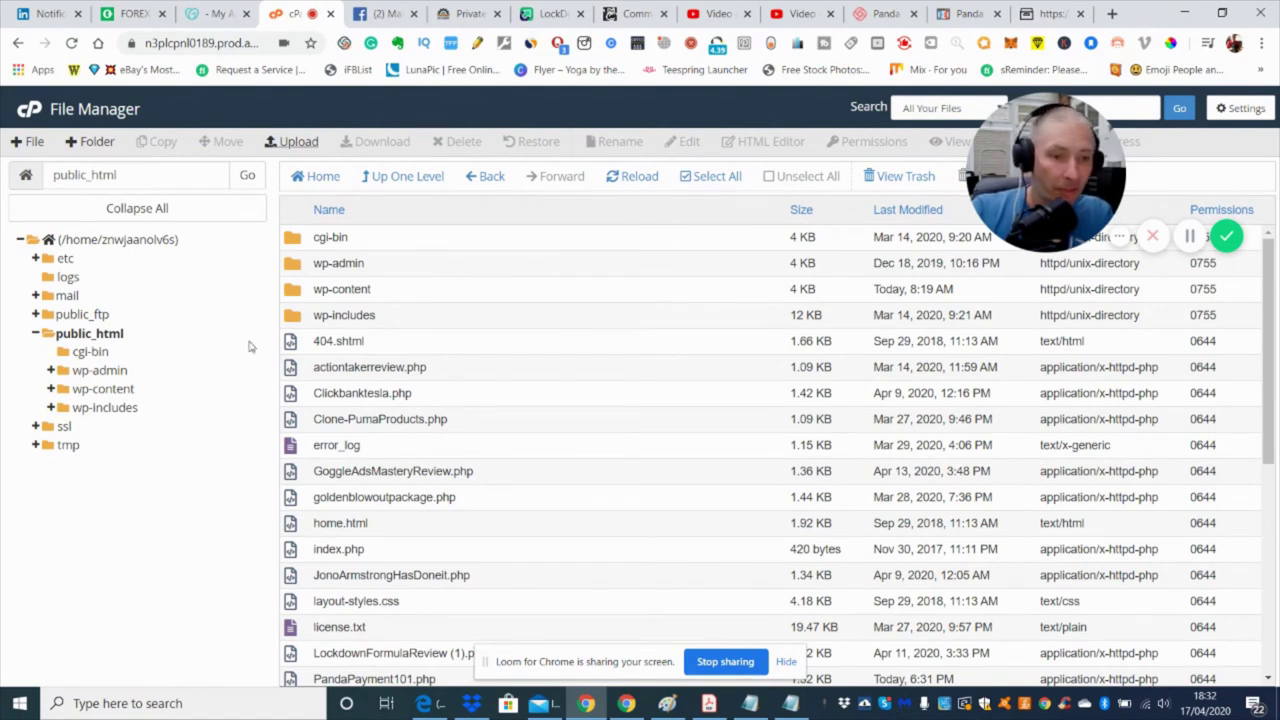
click(14, 43)
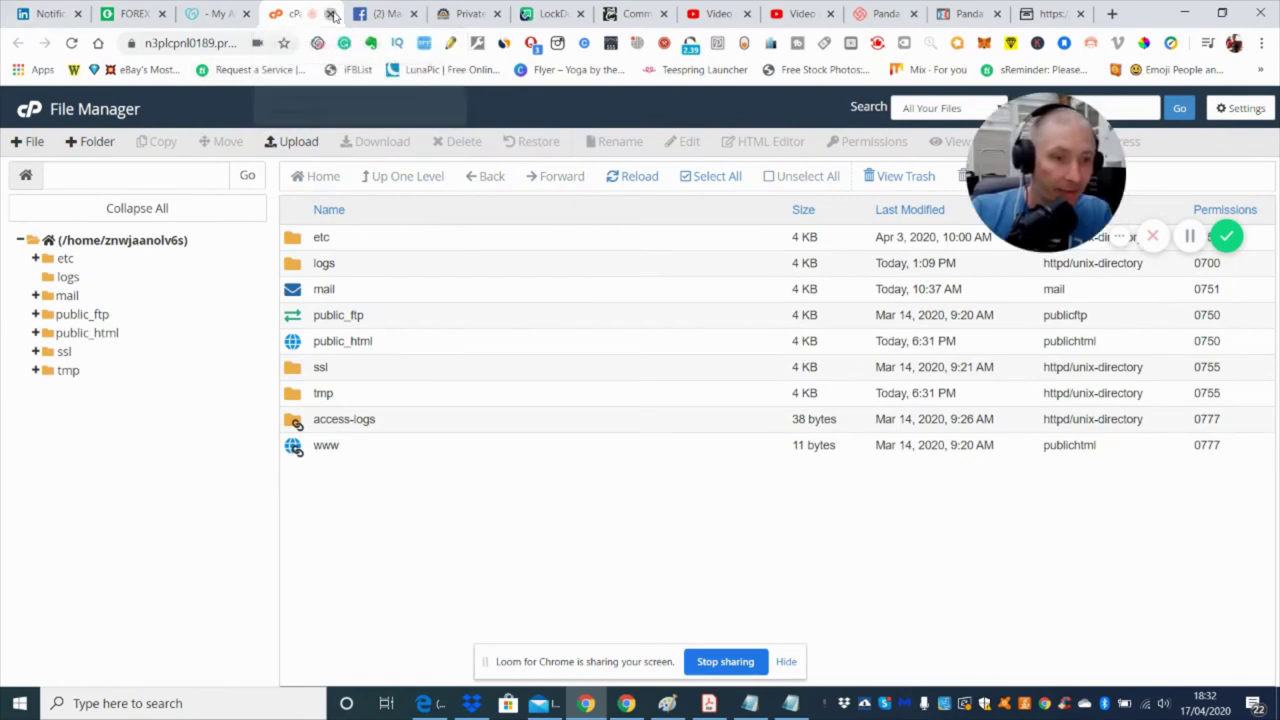
click(331, 14)
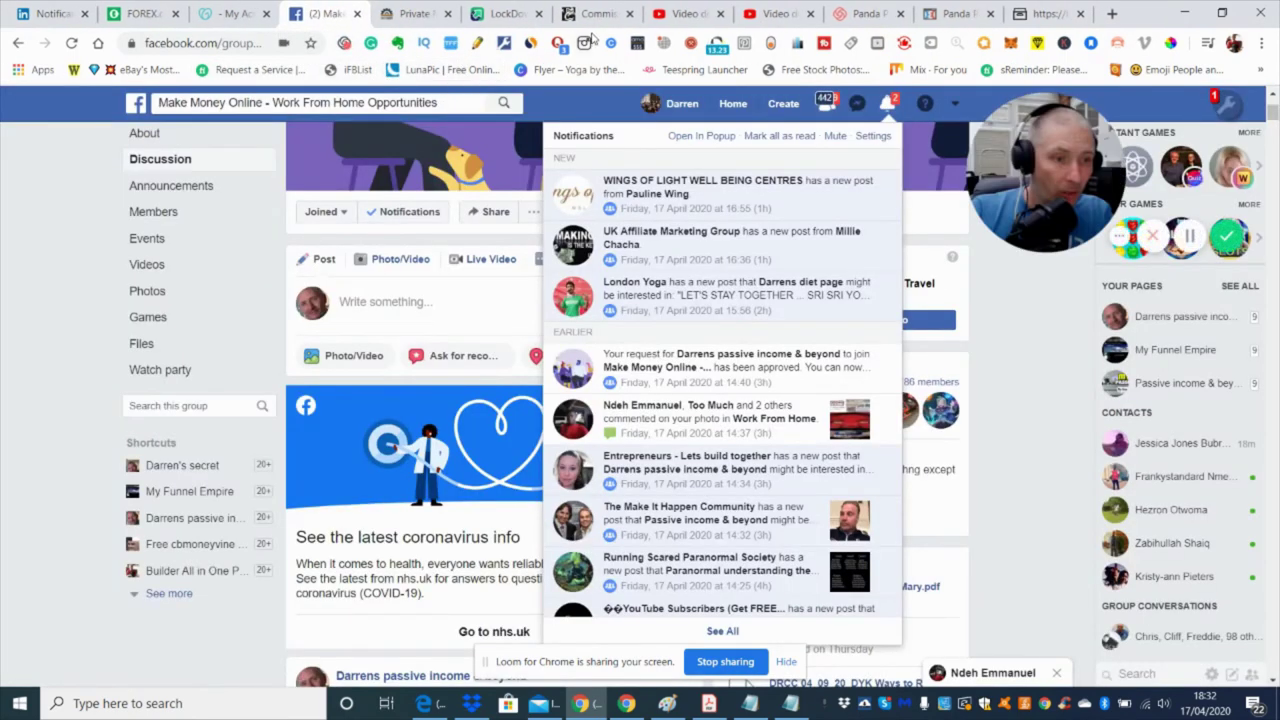
- Open the GoDaddy sign-in page in a new browser tab and sign in to the Domain Manager
click(1111, 14)
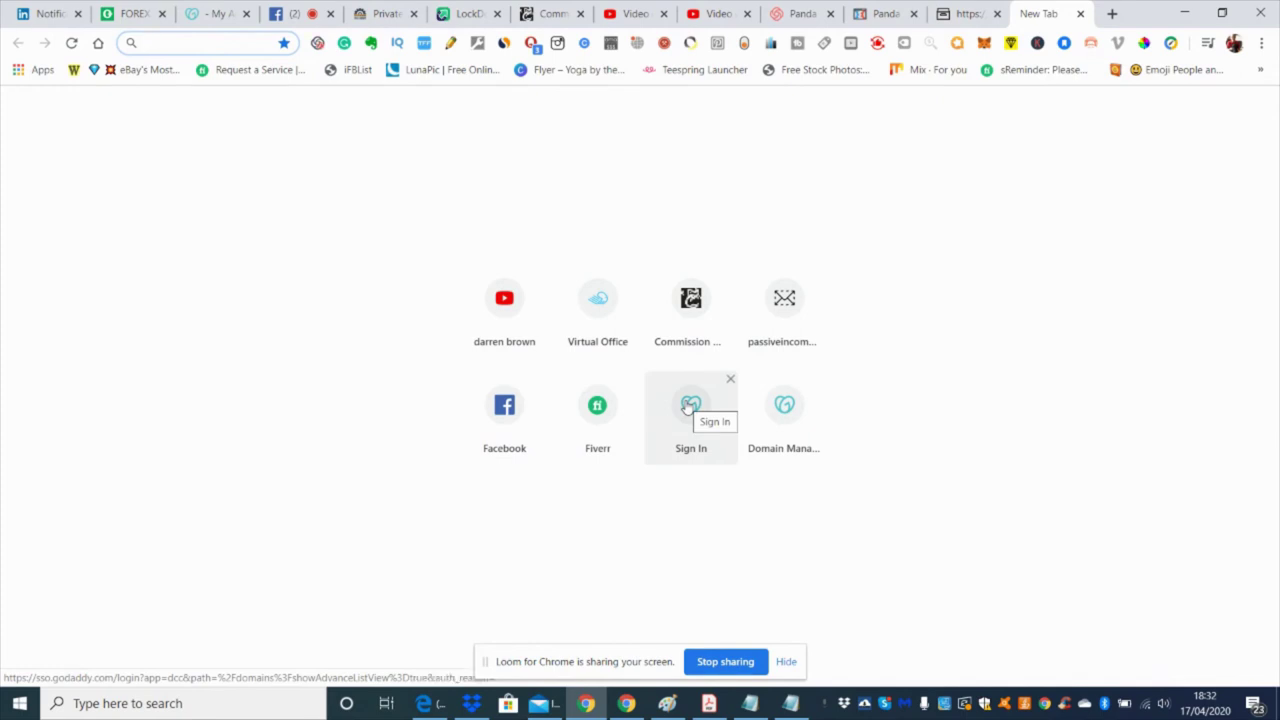
click(688, 405)
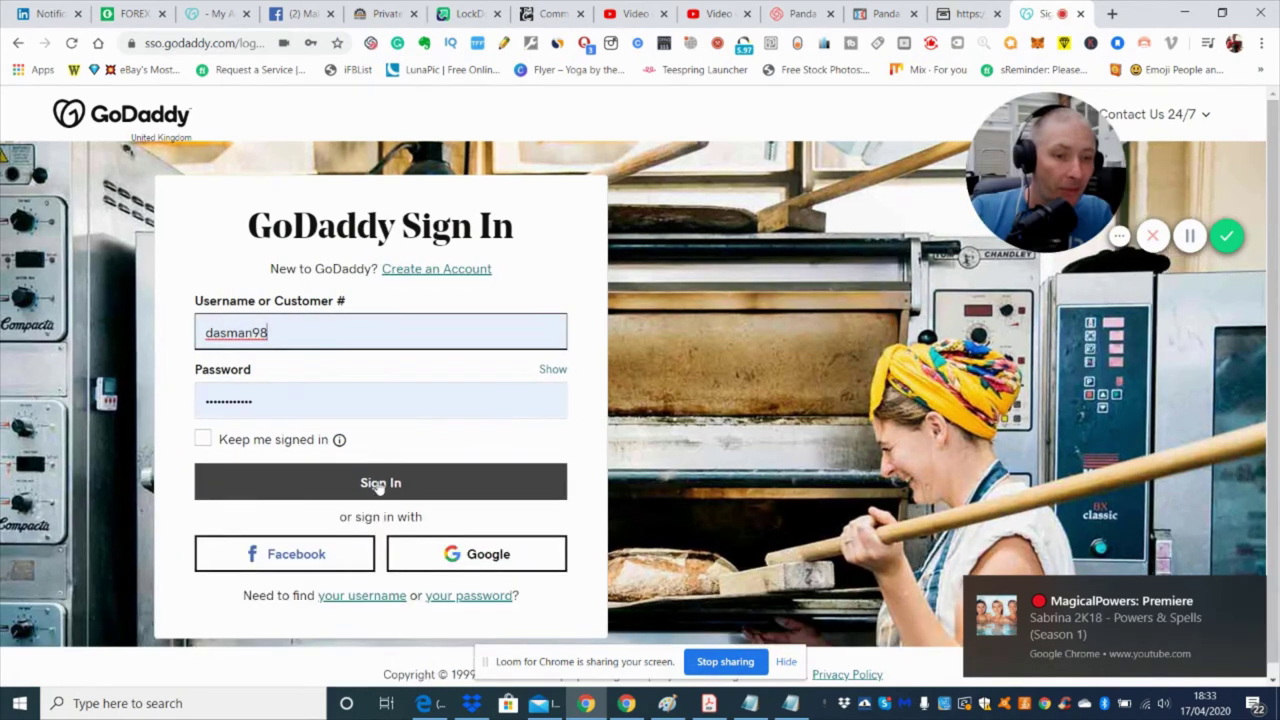
click(379, 483)
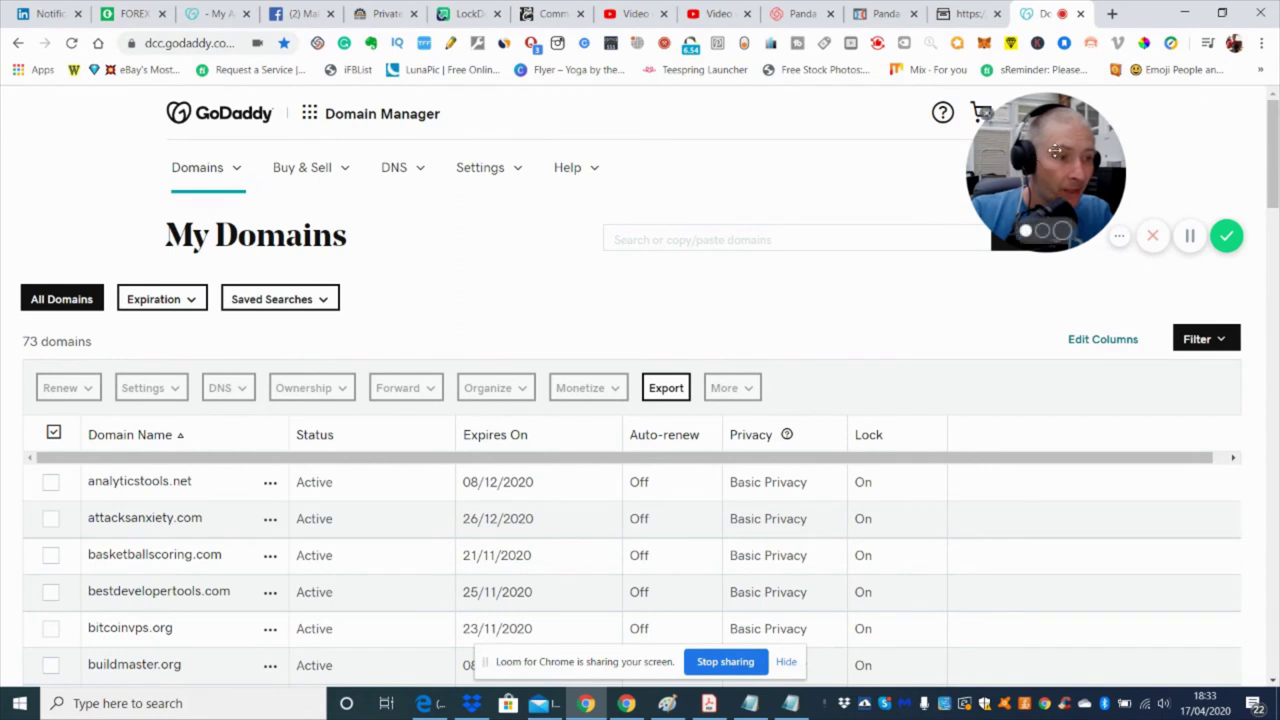
drag(1052, 152, 136, 566)
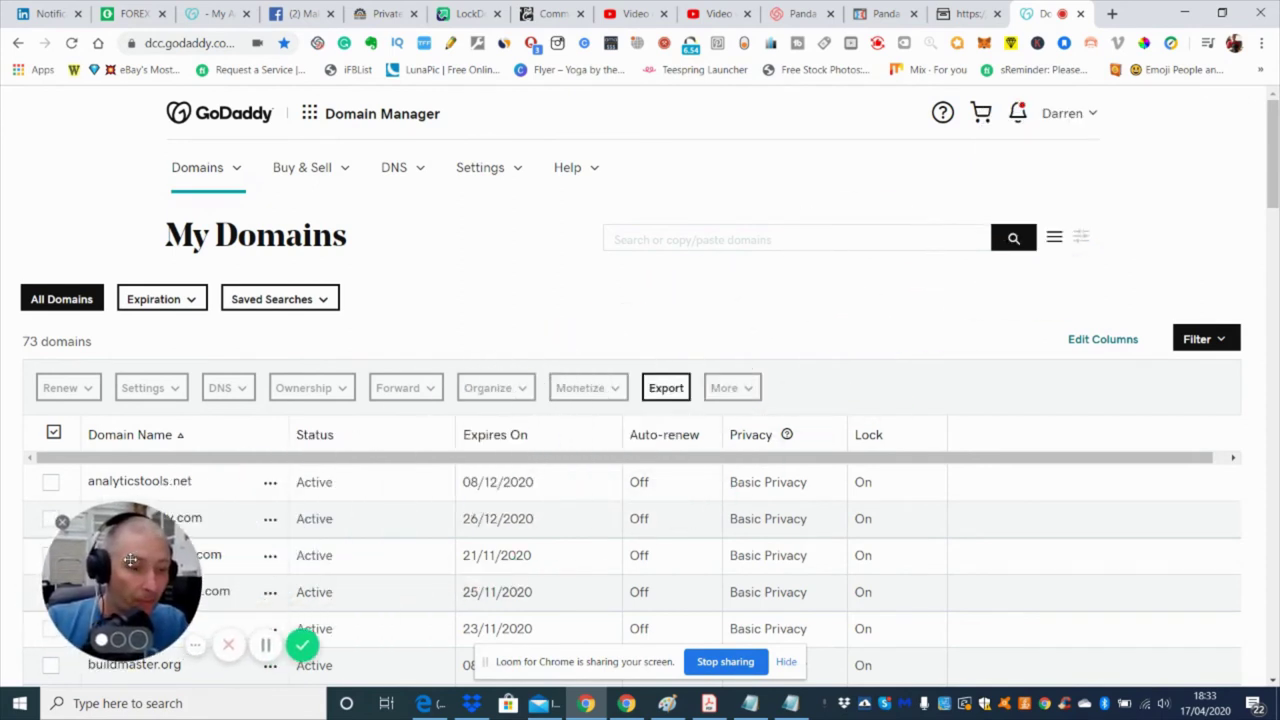
- Open the darrenspassiveincome.com web hosting from the account's products and launch the WordPress dashboard of its installation
click(1068, 114)
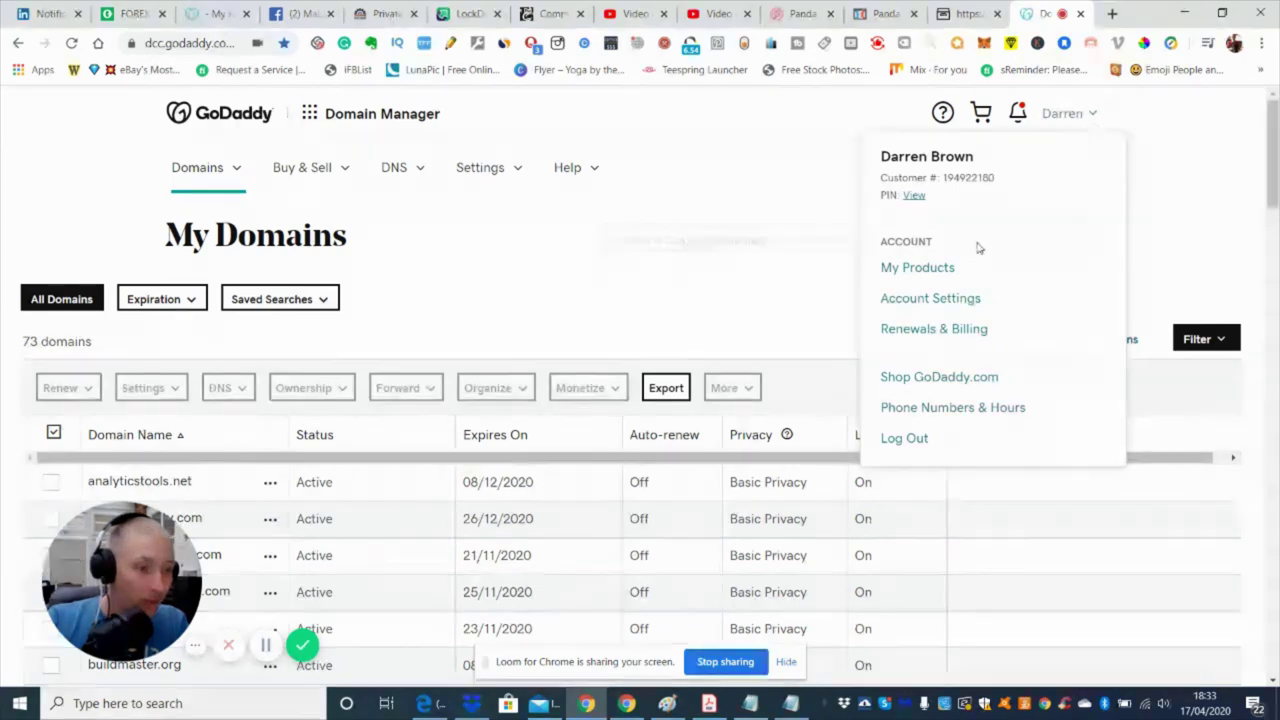
click(938, 272)
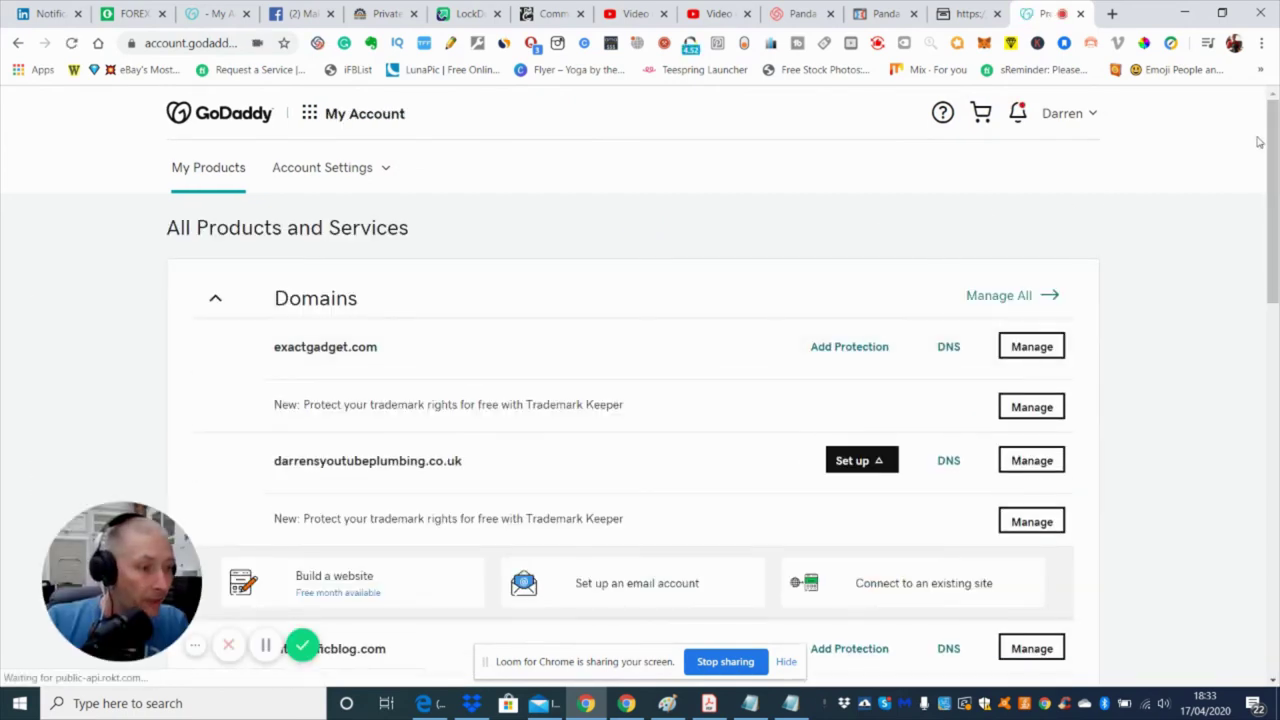
drag(1272, 145, 1274, 350)
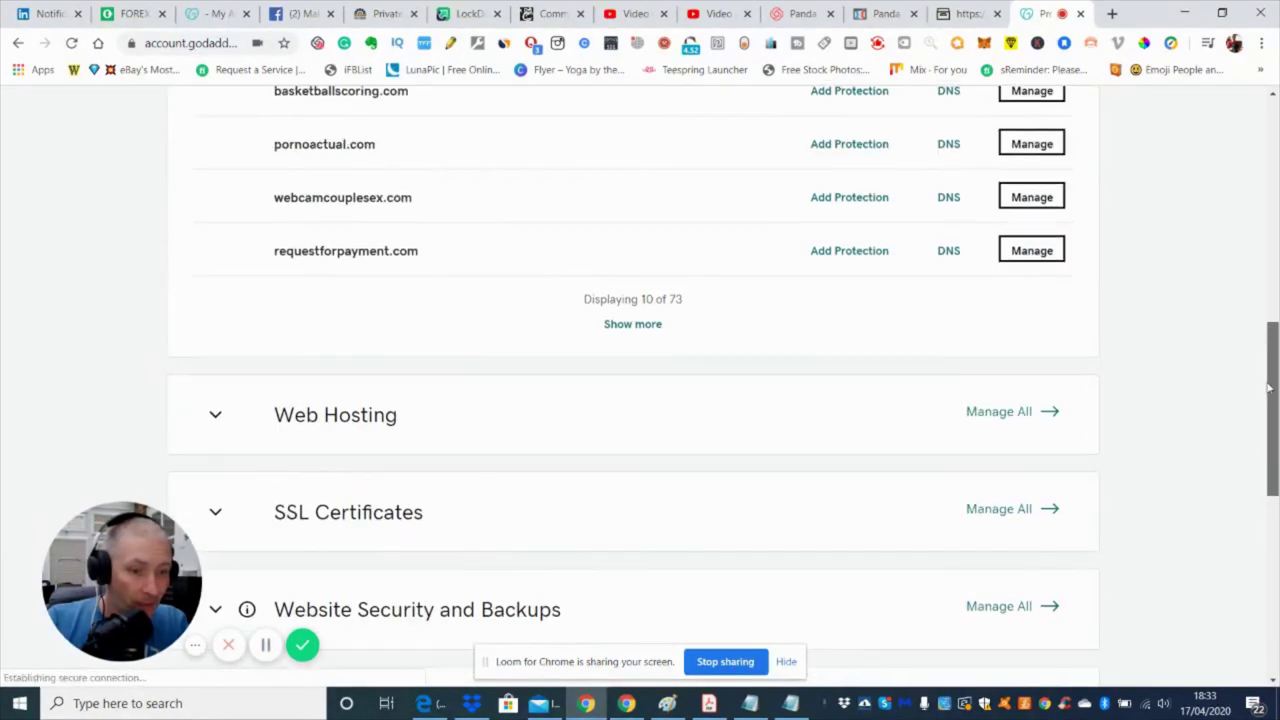
click(989, 421)
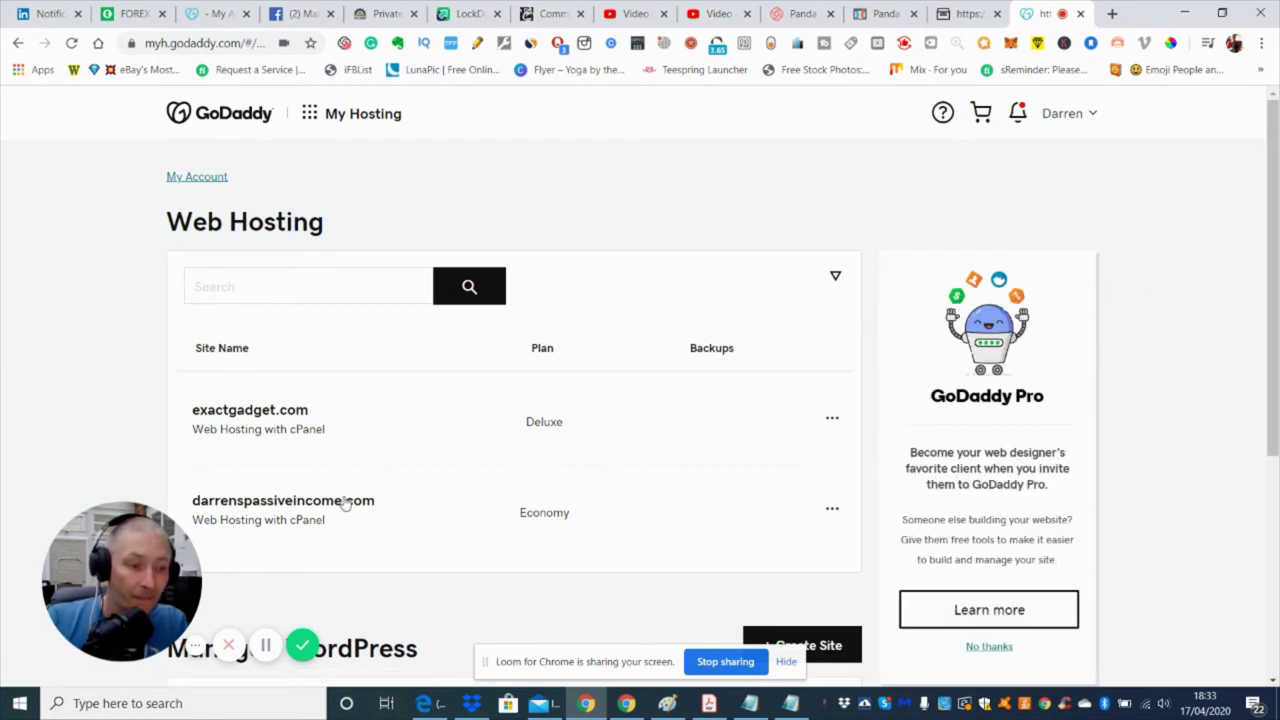
click(344, 502)
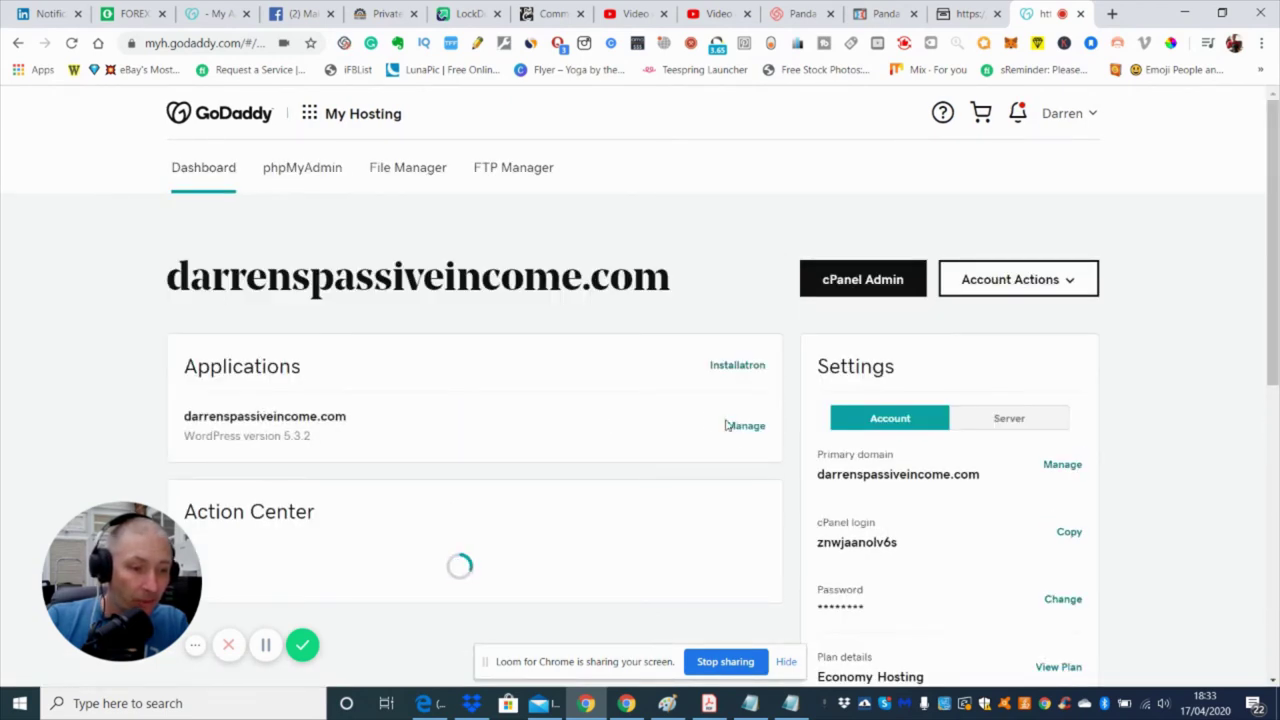
click(743, 426)
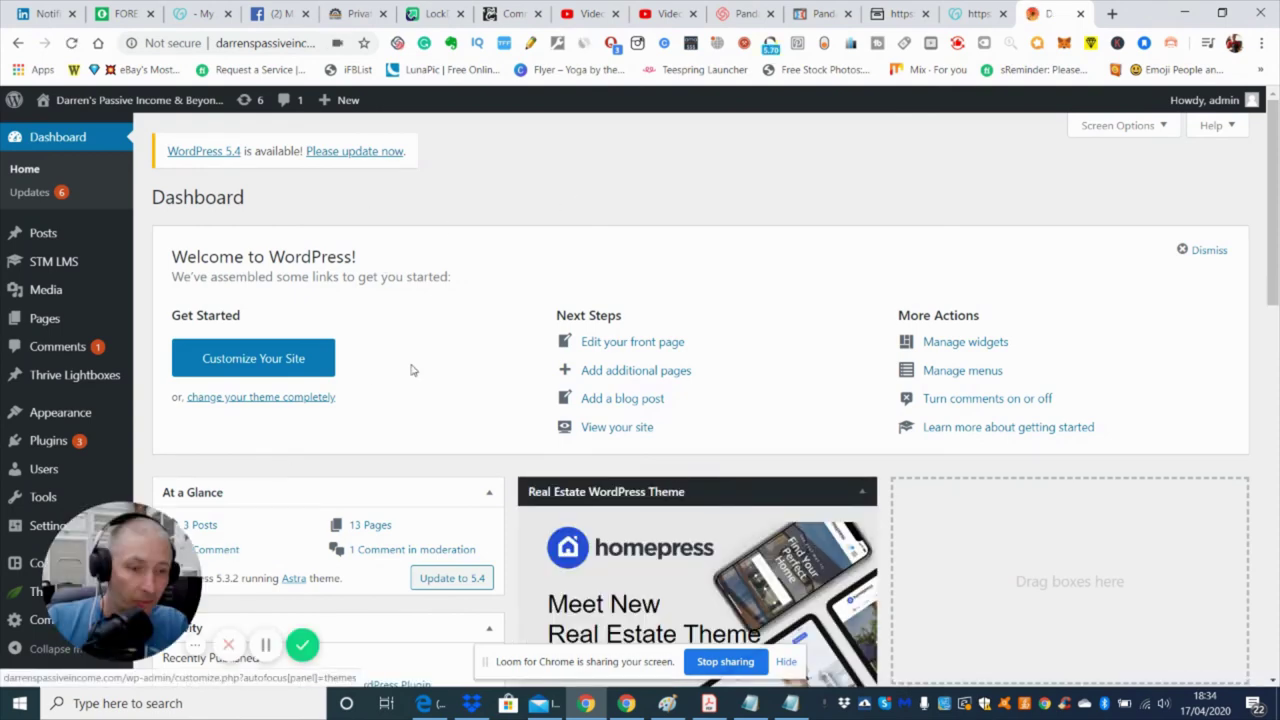
drag(120, 576, 1002, 190)
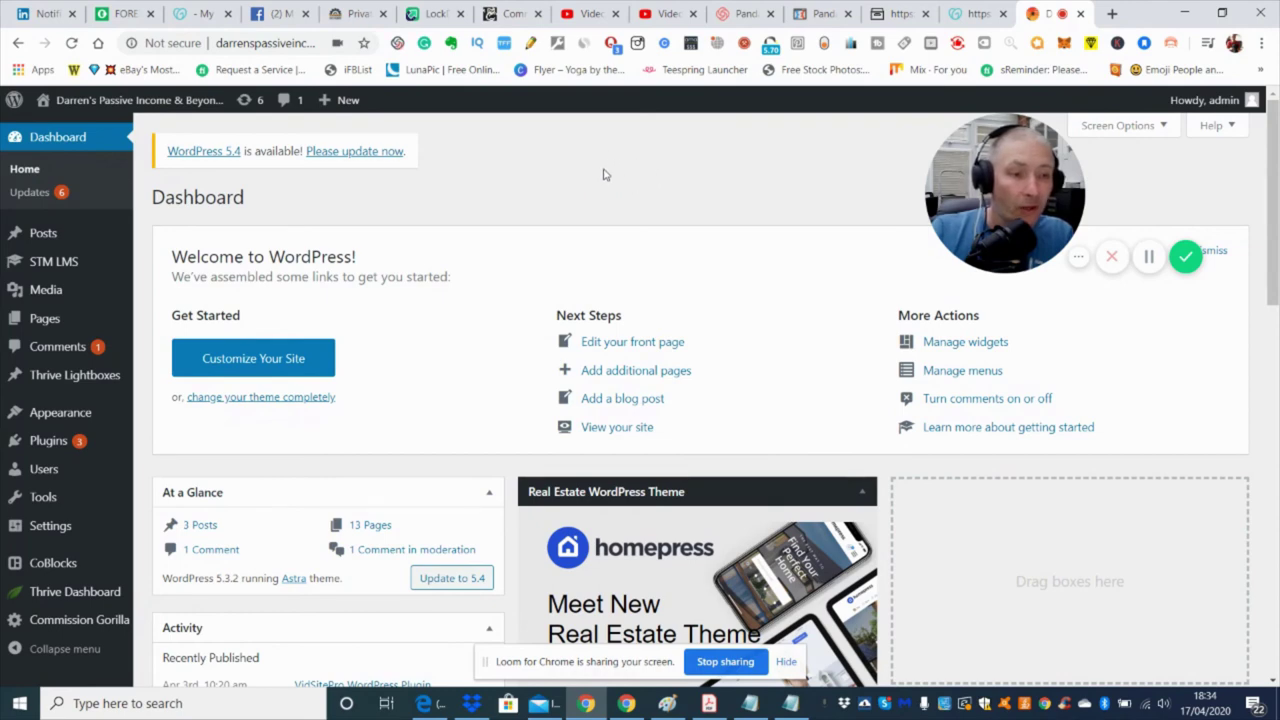
- Switch to Commission Gorilla and close the download and link details of the bonus page
click(512, 13)
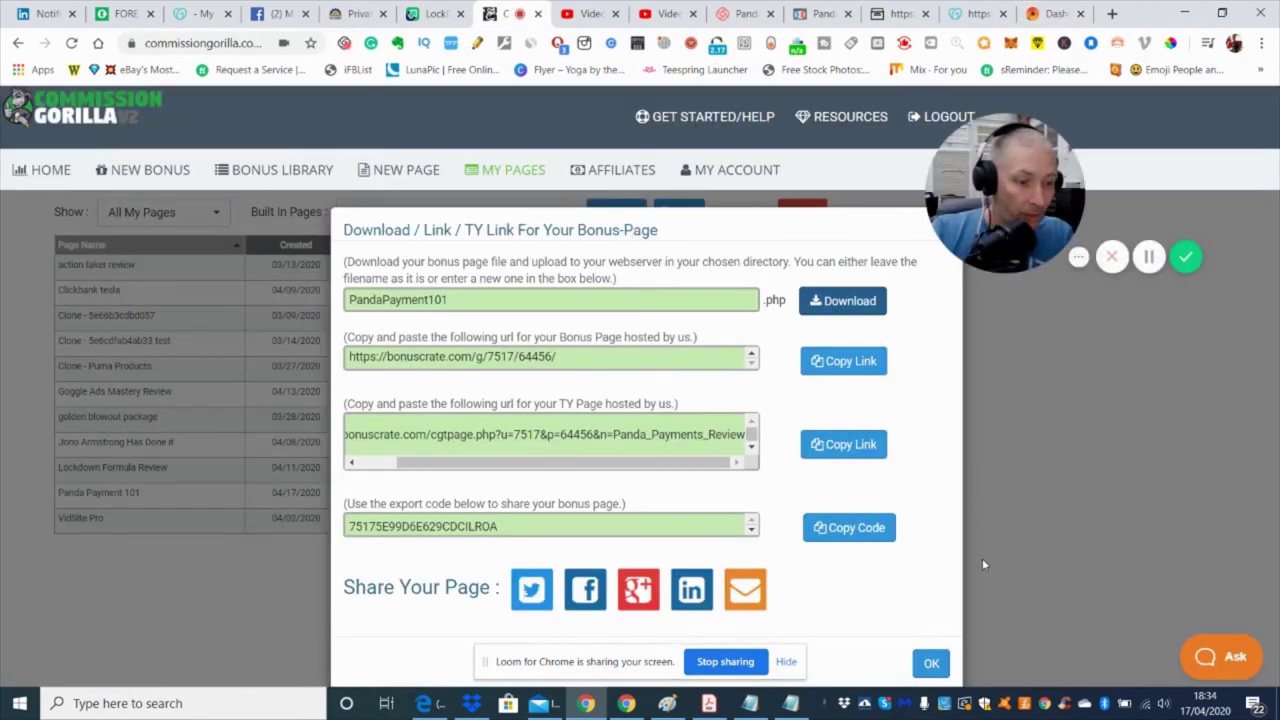
click(930, 665)
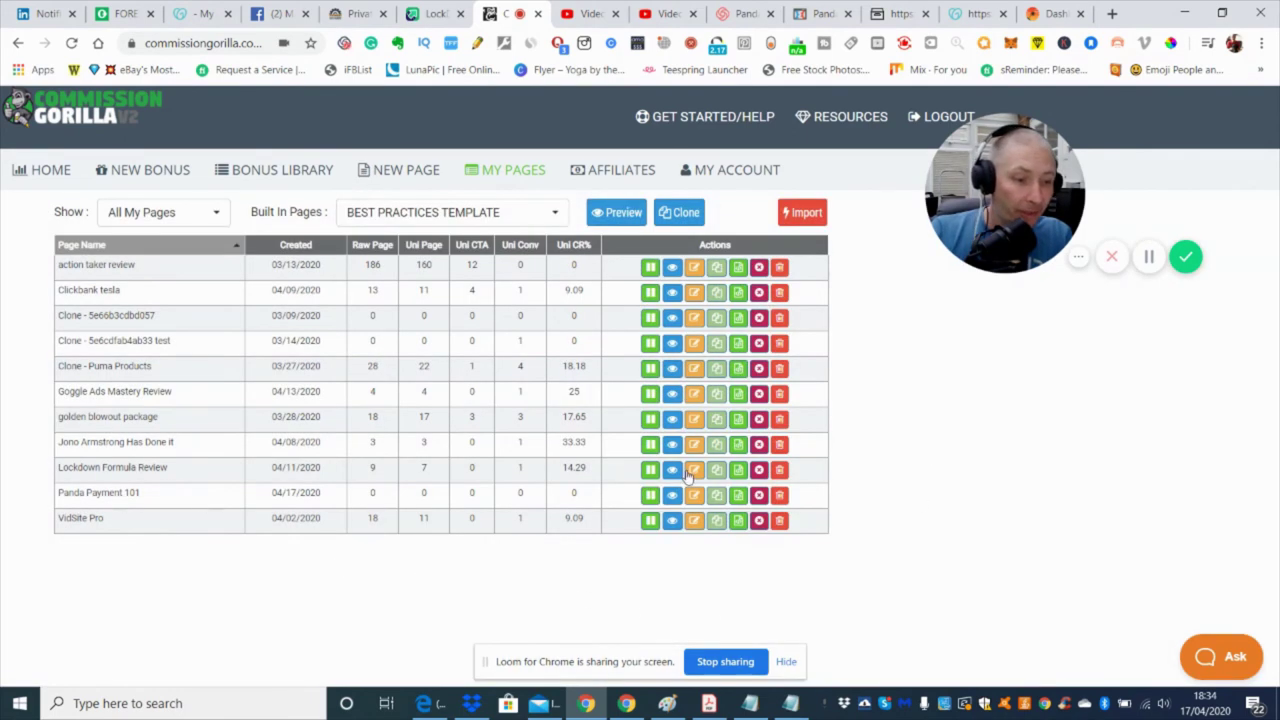
- Review the download and link details of the Panda Payment 101 page, close them, and close the open bonus thank-you page
click(738, 495)
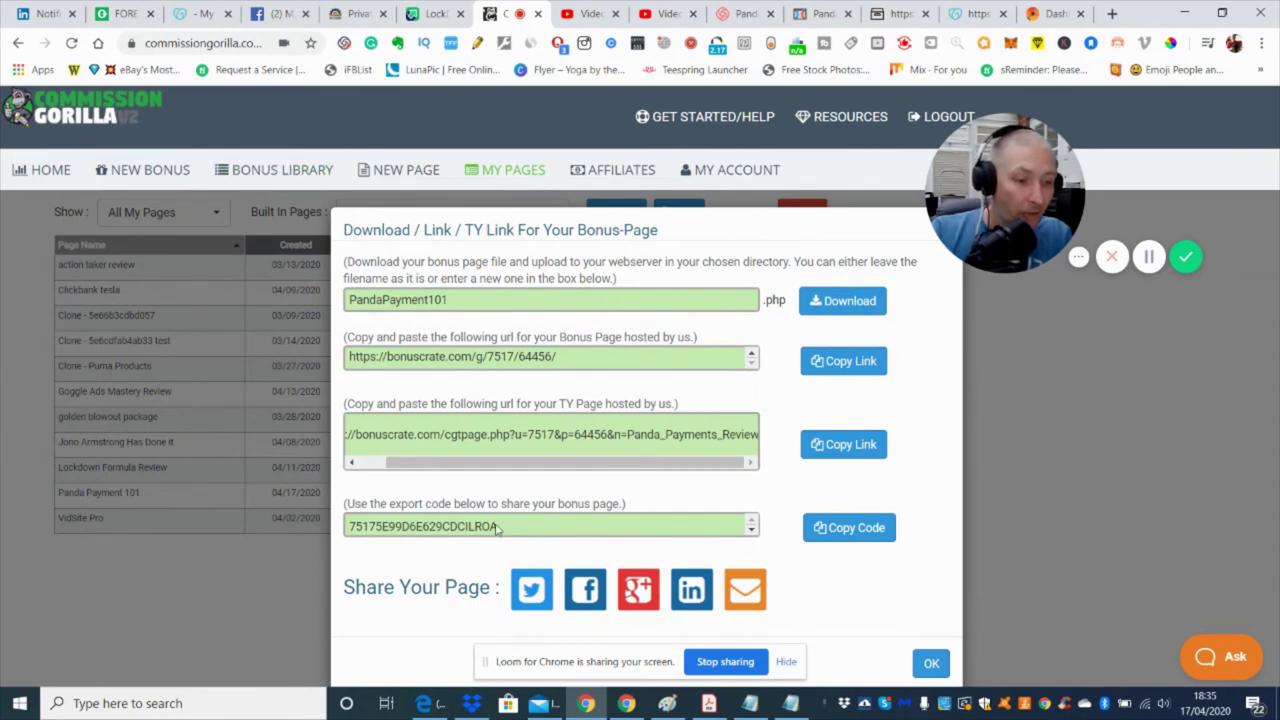
click(928, 663)
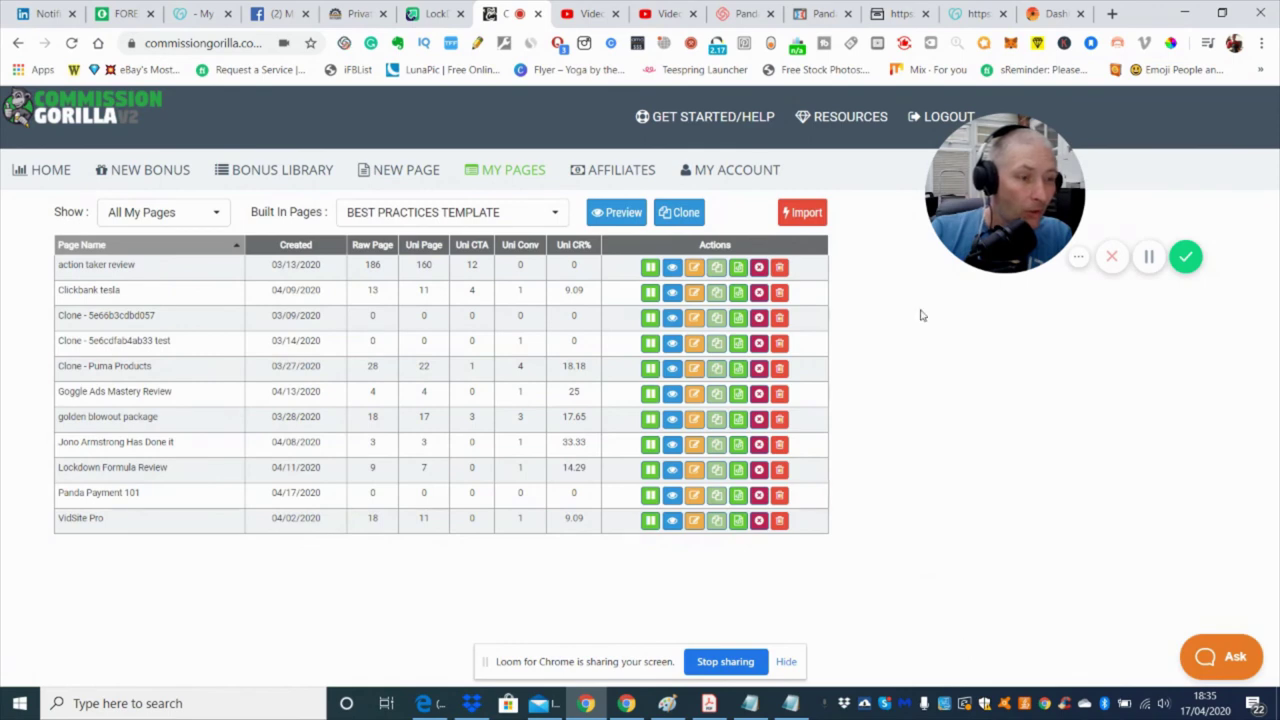
click(897, 15)
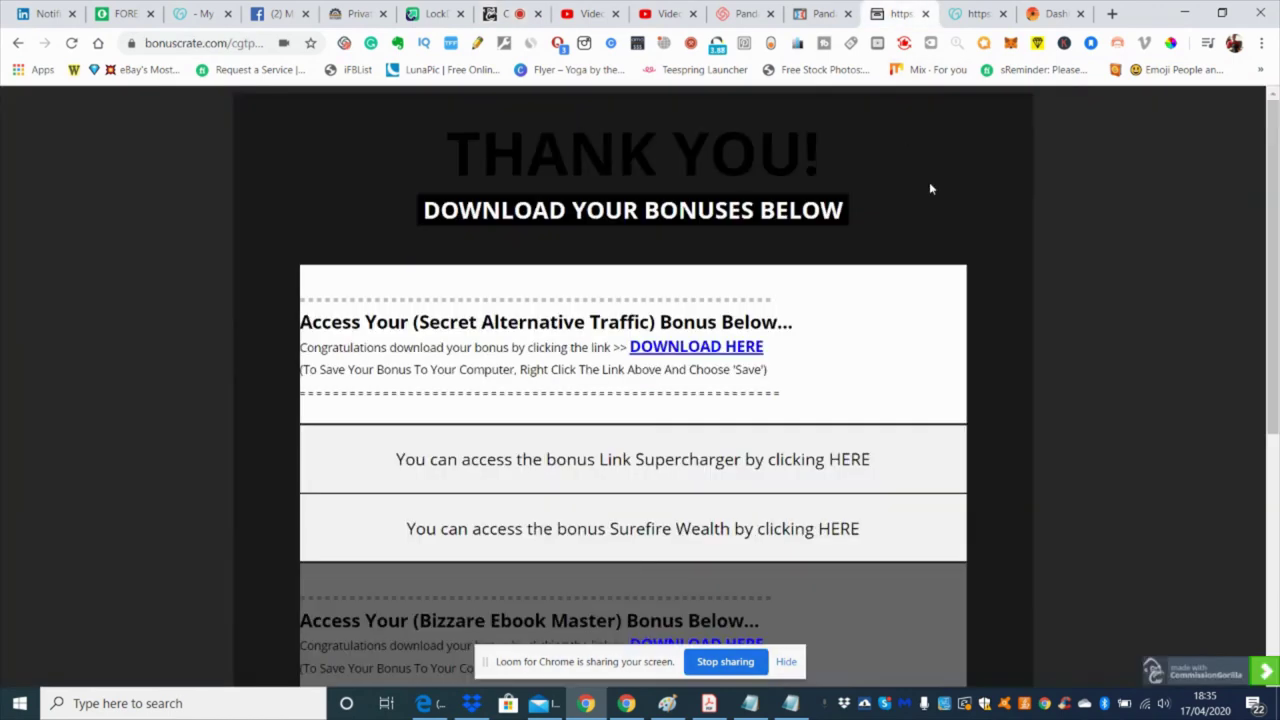
click(925, 16)
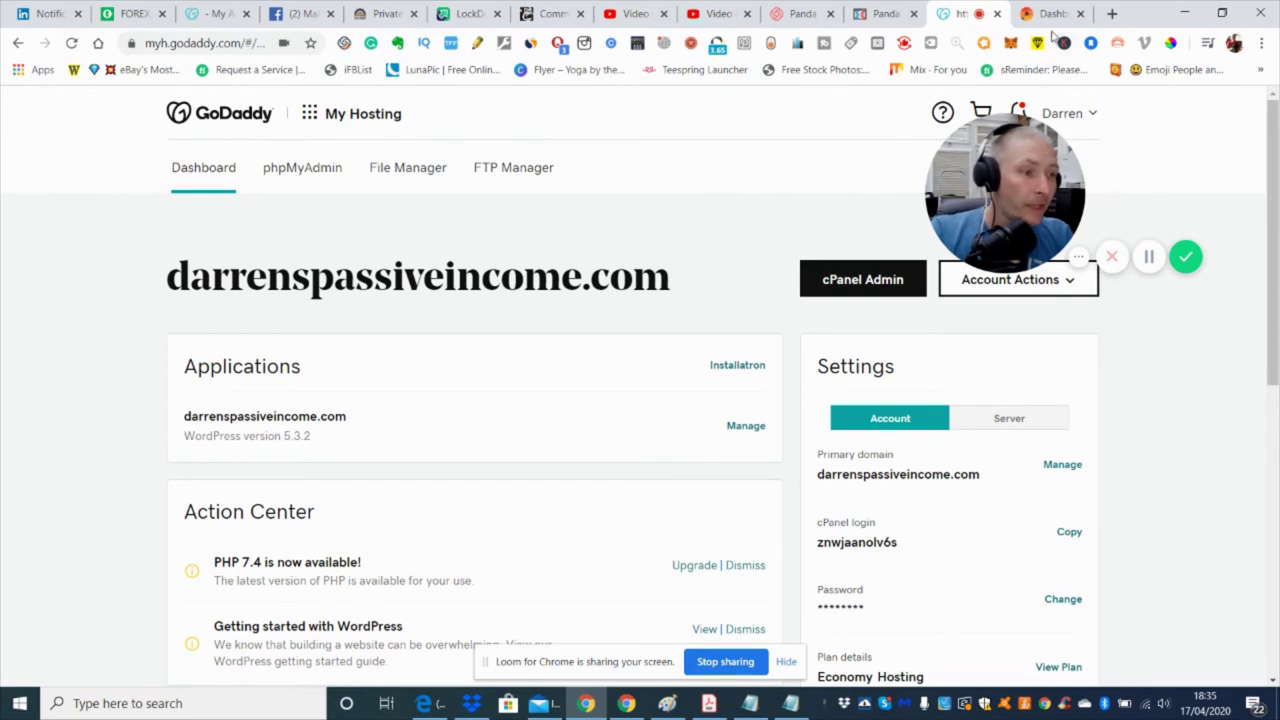
- Switch to the WordPress dashboard and open the Builderall Virtual Office in a new browser tab
click(1054, 18)
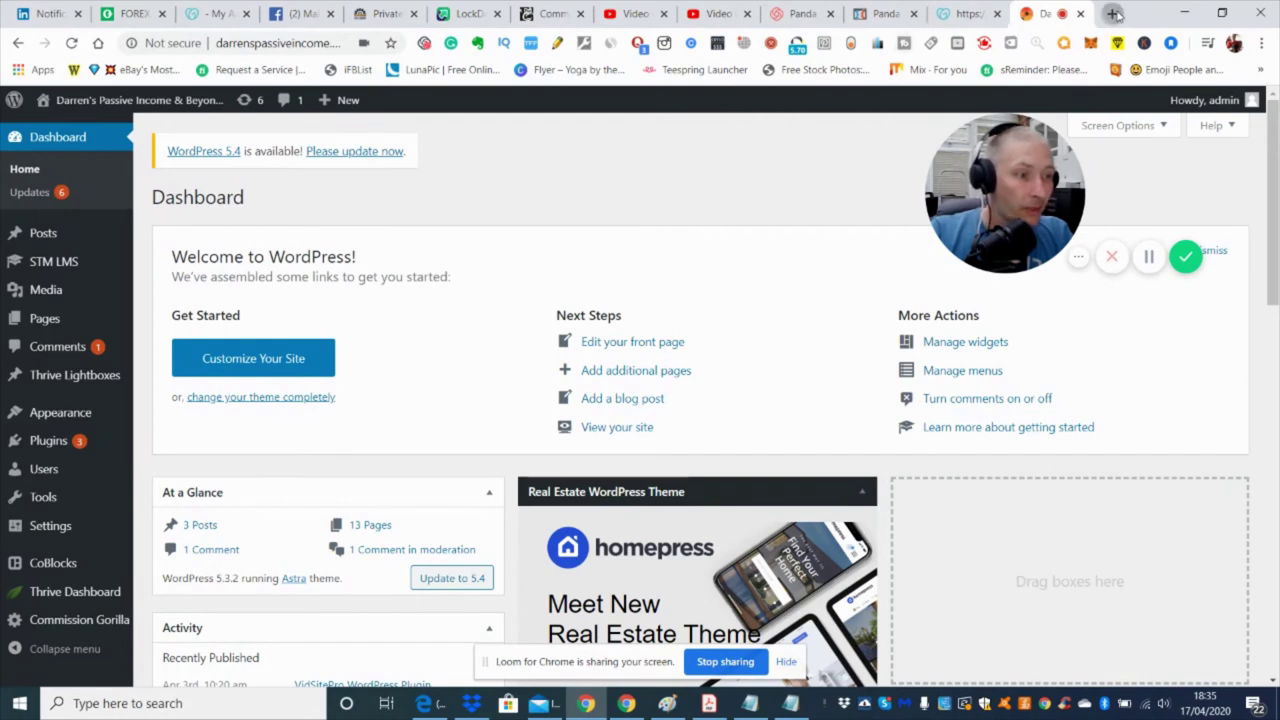
click(1112, 14)
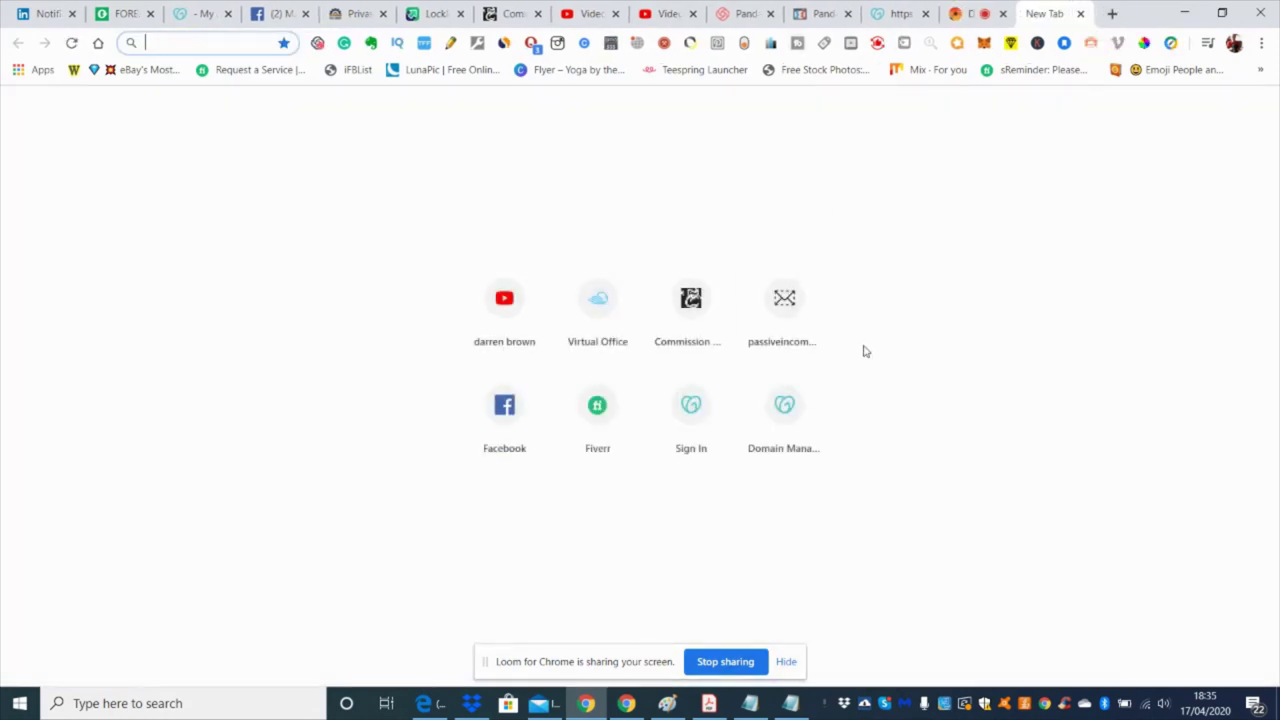
click(588, 312)
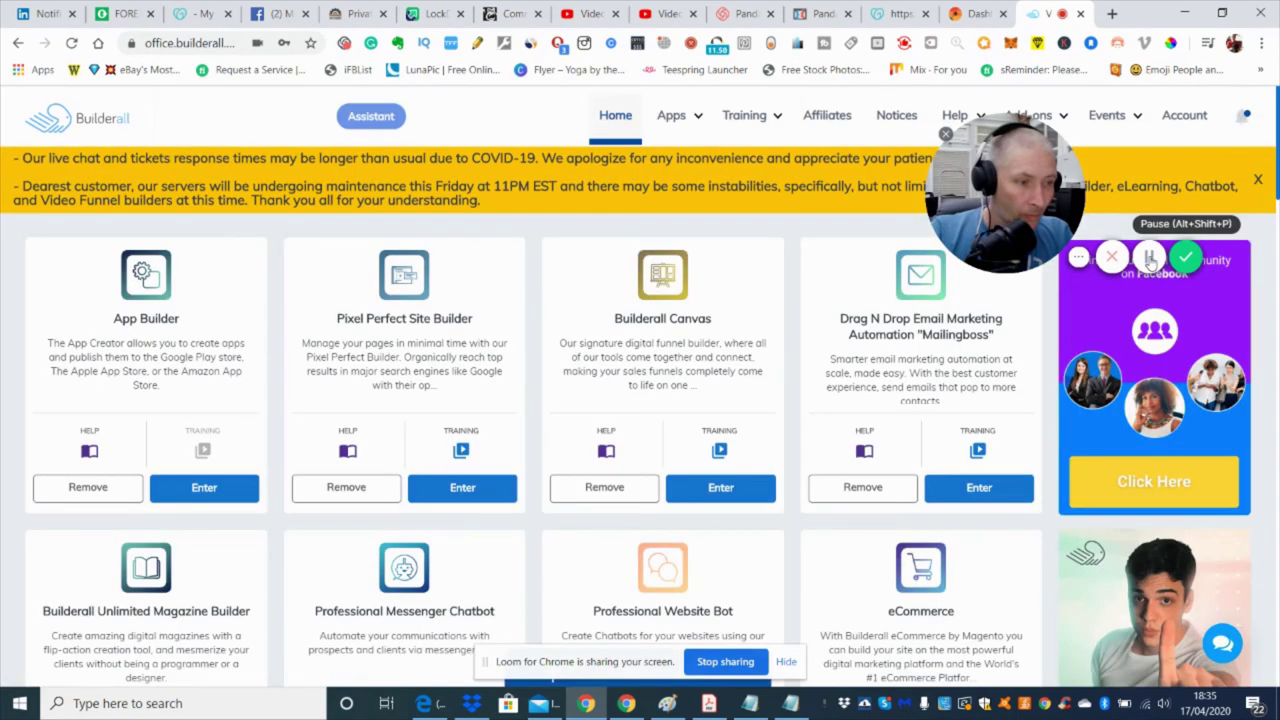
- Look through the Builderall app listing, from the site and funnel builders down to the script, social proof and webinar tools
click(1150, 258)
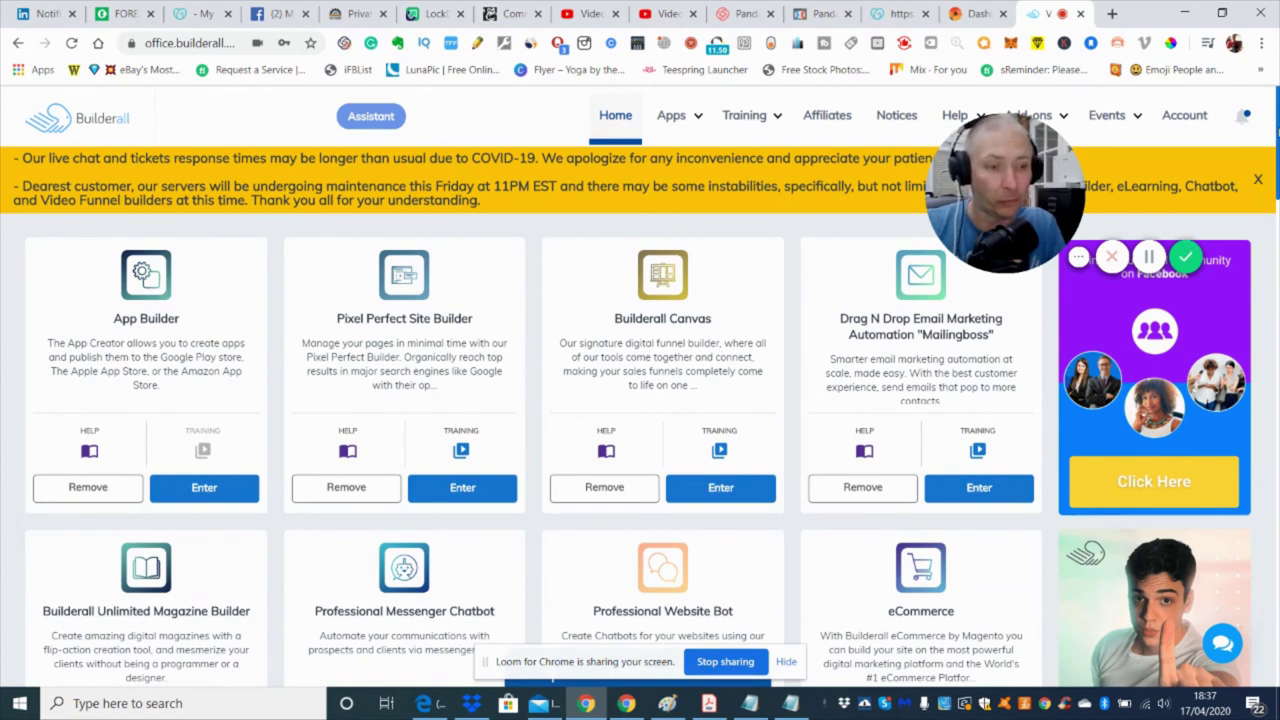
scroll(640, 400, down, 1)
scroll(640, 400, down, 1)
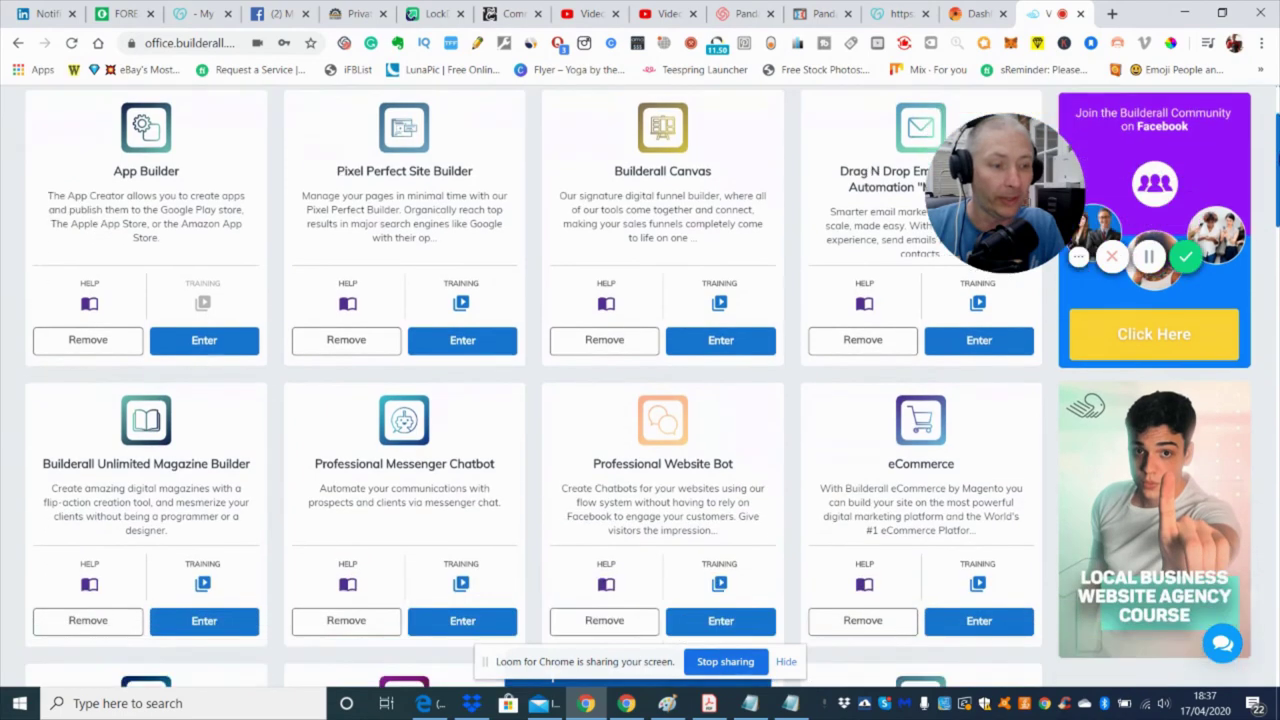
scroll(640, 400, down, 3)
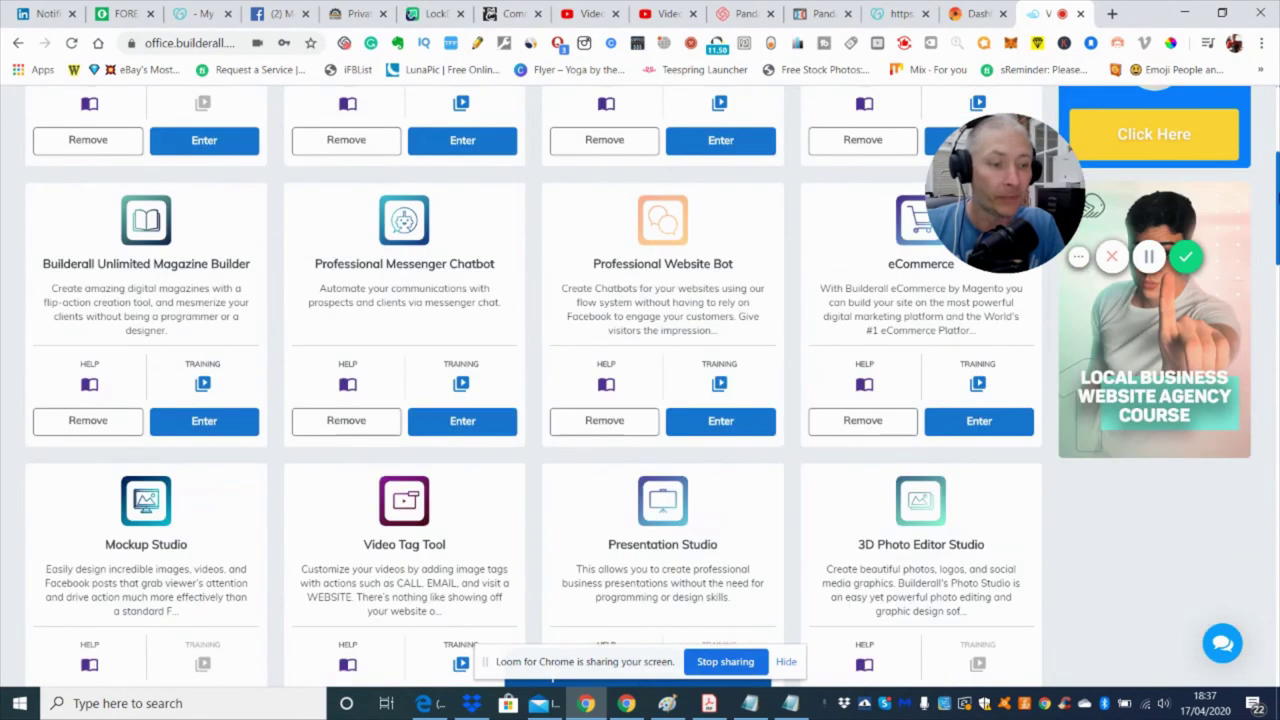
scroll(640, 400, down, 2)
scroll(640, 400, down, 1)
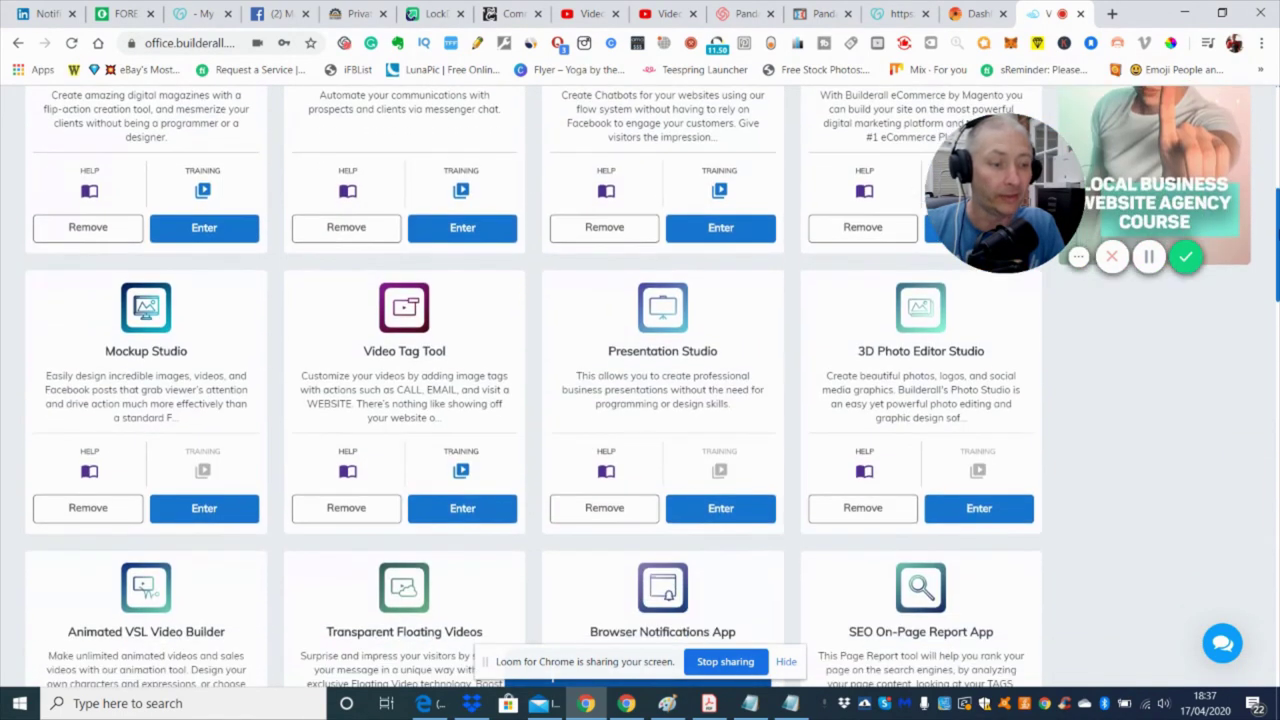
scroll(640, 400, down, 4)
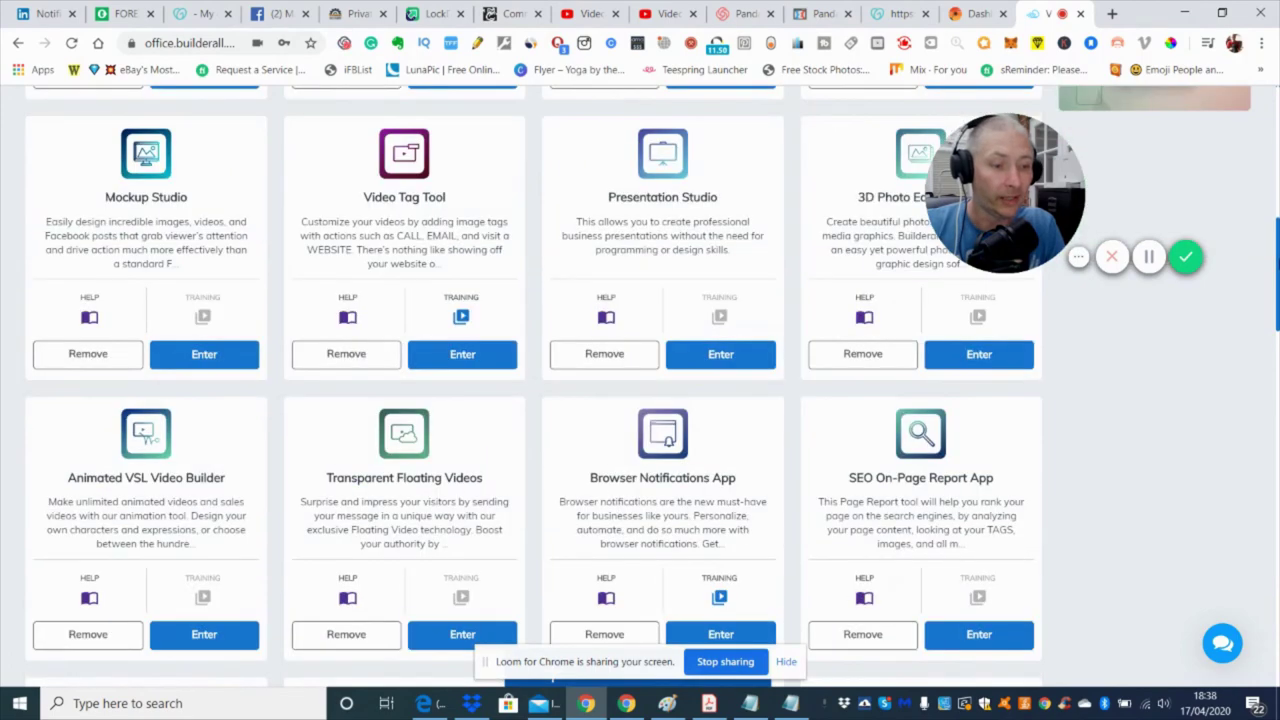
scroll(640, 400, down, 2)
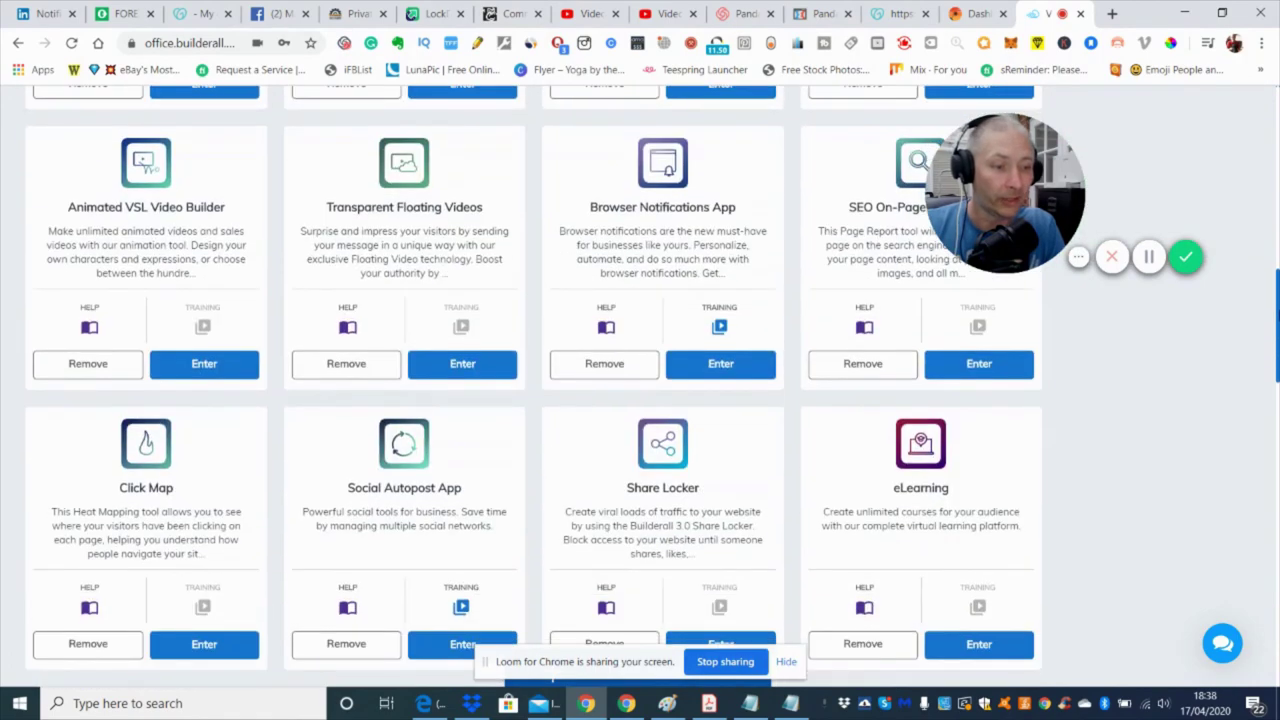
scroll(533, 386, down, 1)
scroll(533, 386, down, 1)
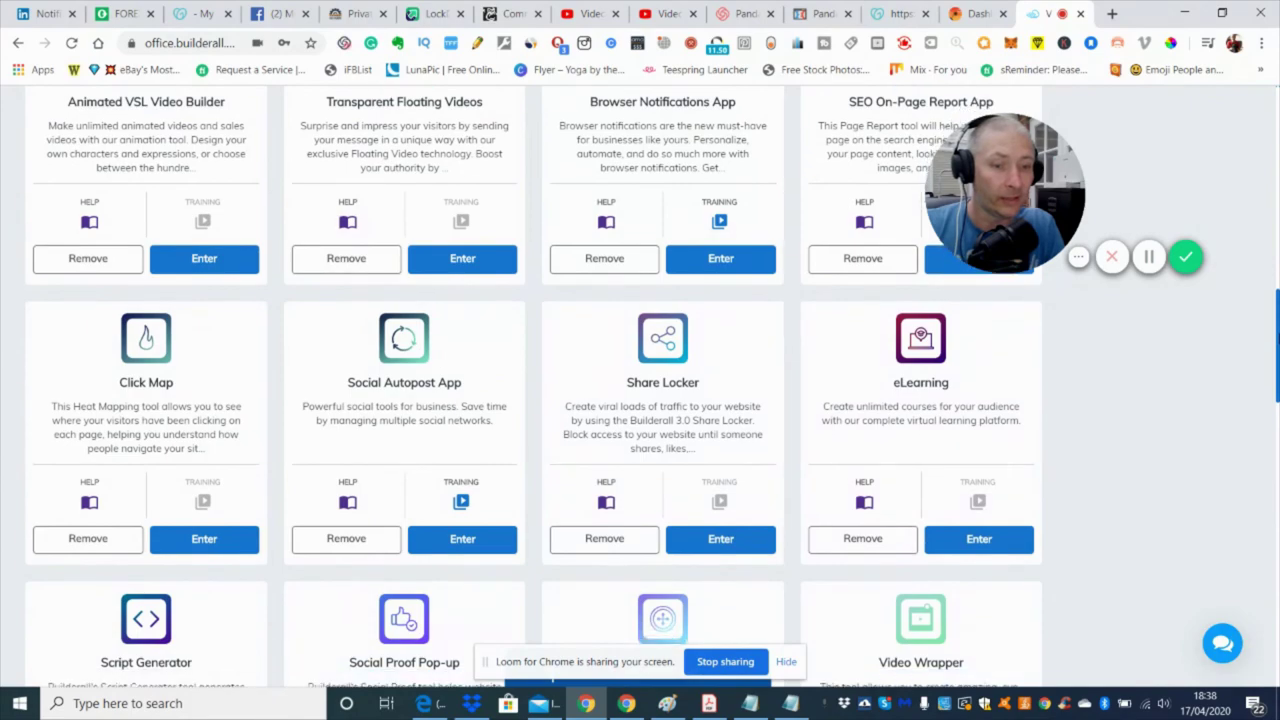
scroll(533, 386, up, 3)
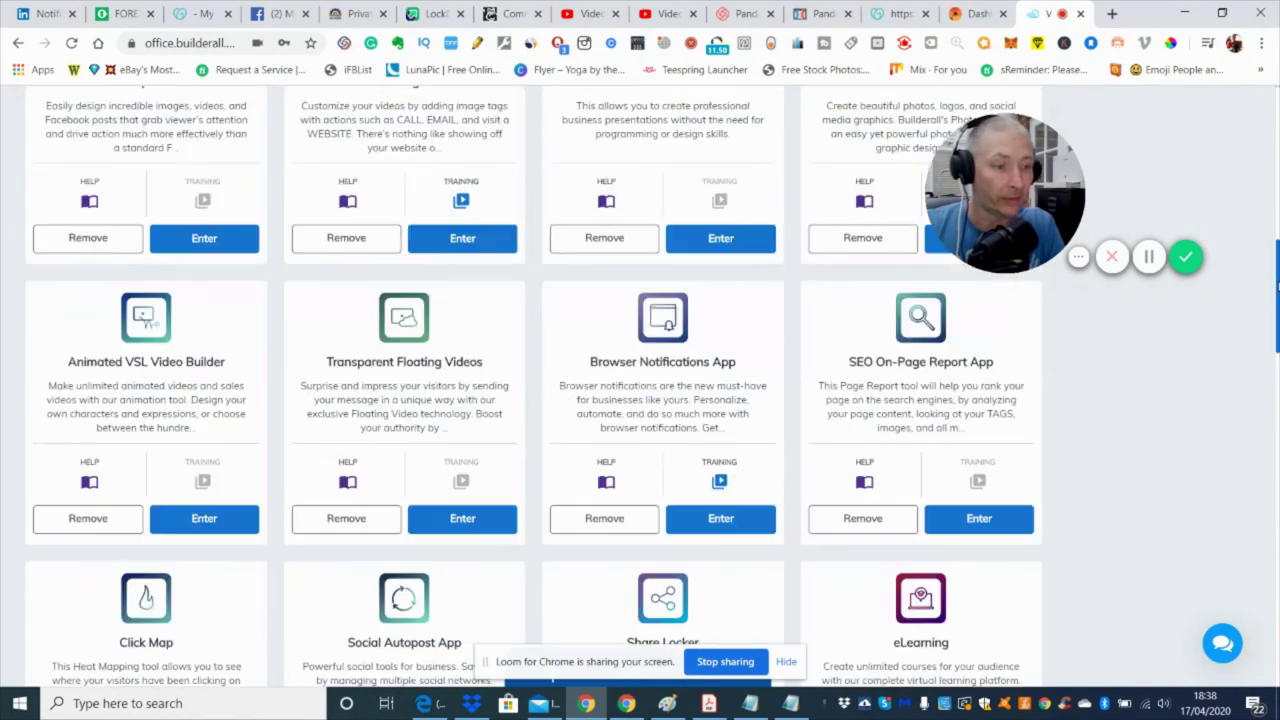
drag(1276, 283, 1276, 399)
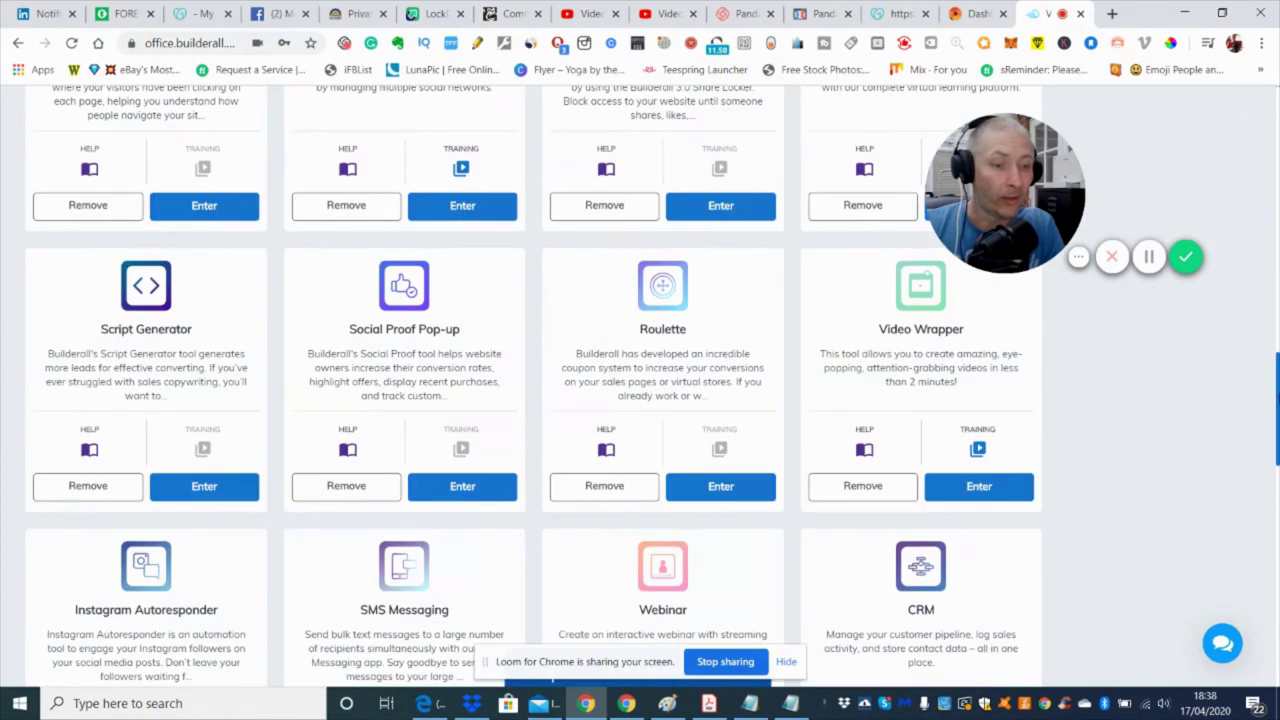